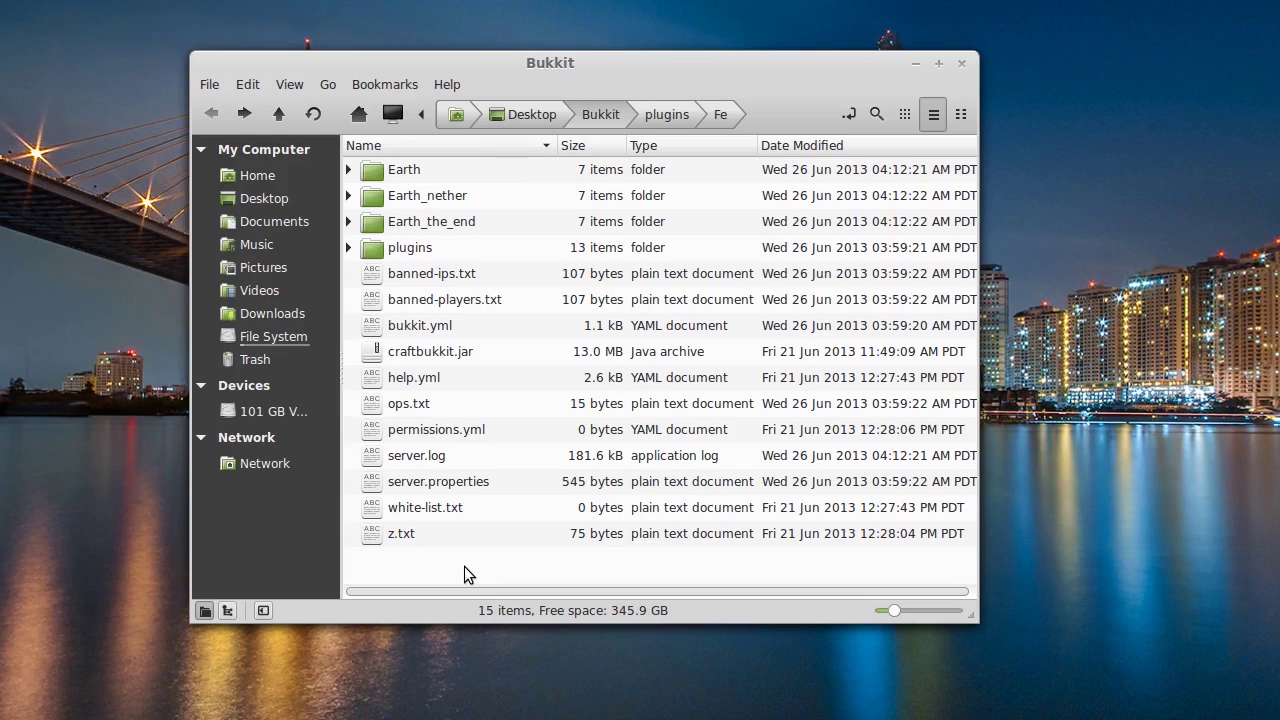
Open the plugins/Fe folder in Nemo and open config.yml in gedit.
{"action": "double_click", "coordinate": [421, 246]}
{"action": "left_click", "coordinate": [399, 200]}
{"action": "double_click", "coordinate": [399, 200]}
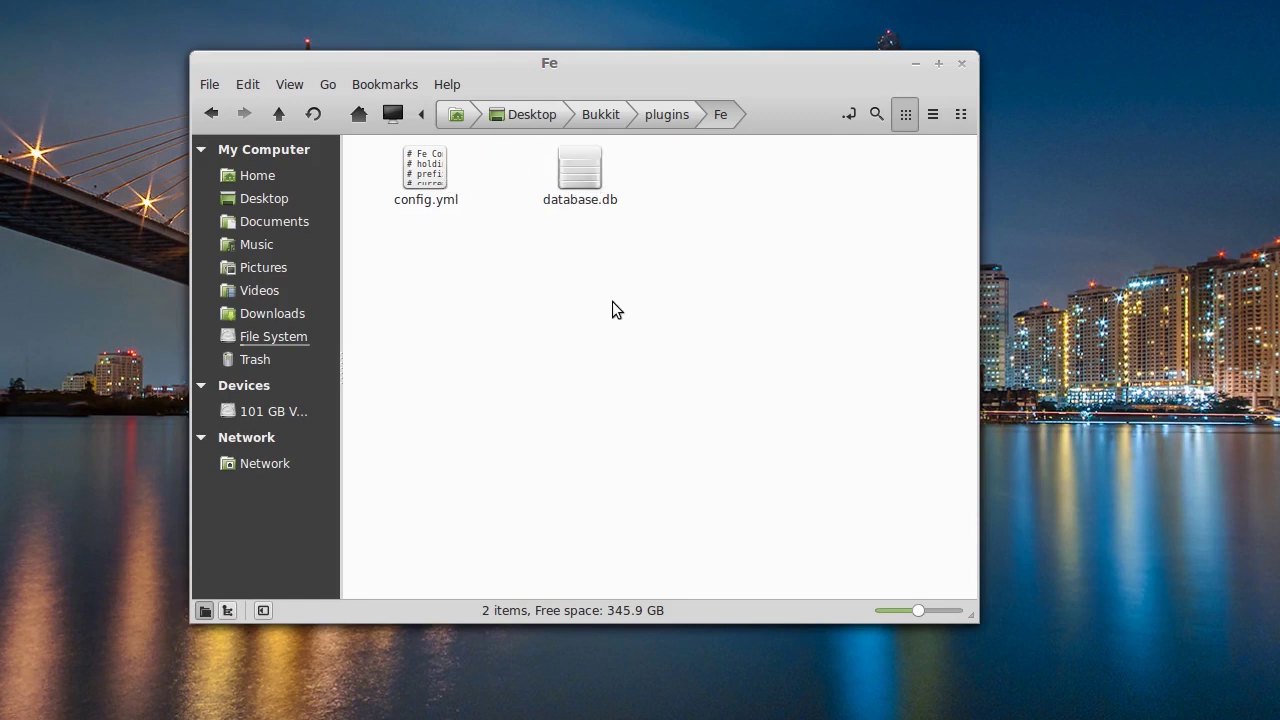
{"action": "double_click", "coordinate": [435, 178]}
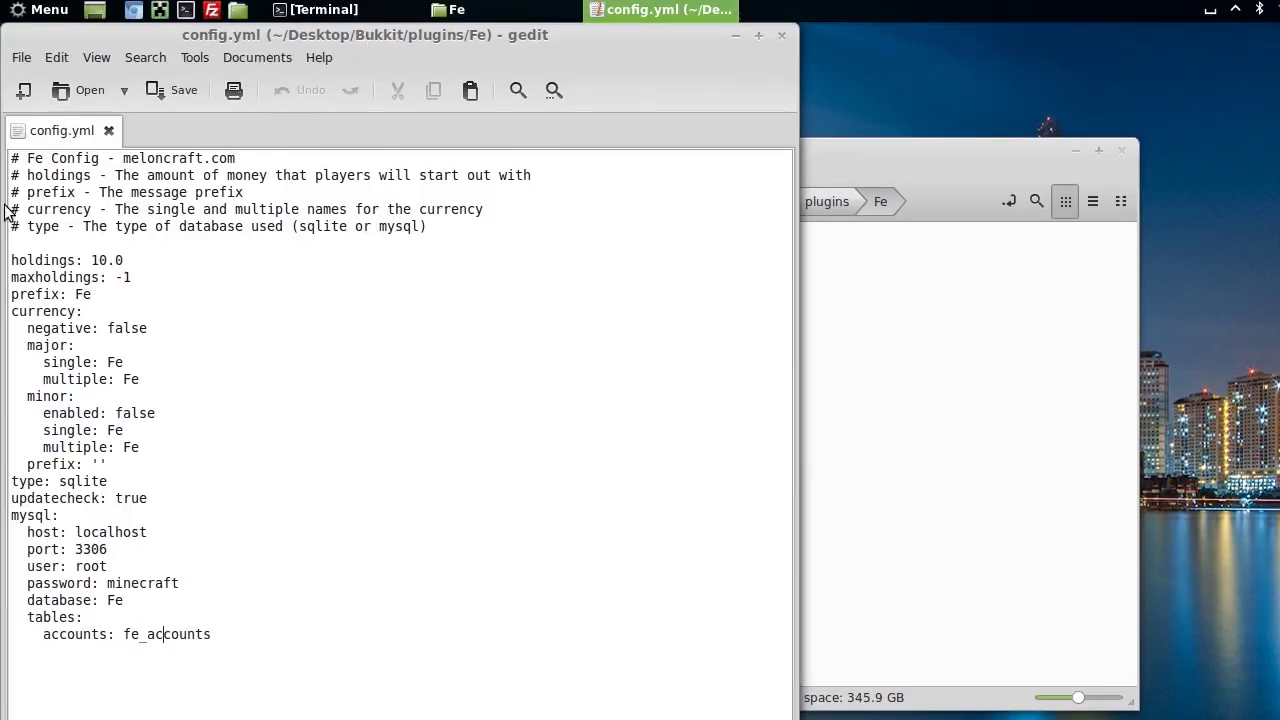
Change the starting holdings value from 10.0 to 15.0.
{"action": "left_click_drag", "start_coordinate": [432, 230], "coordinate": [3, 95]}
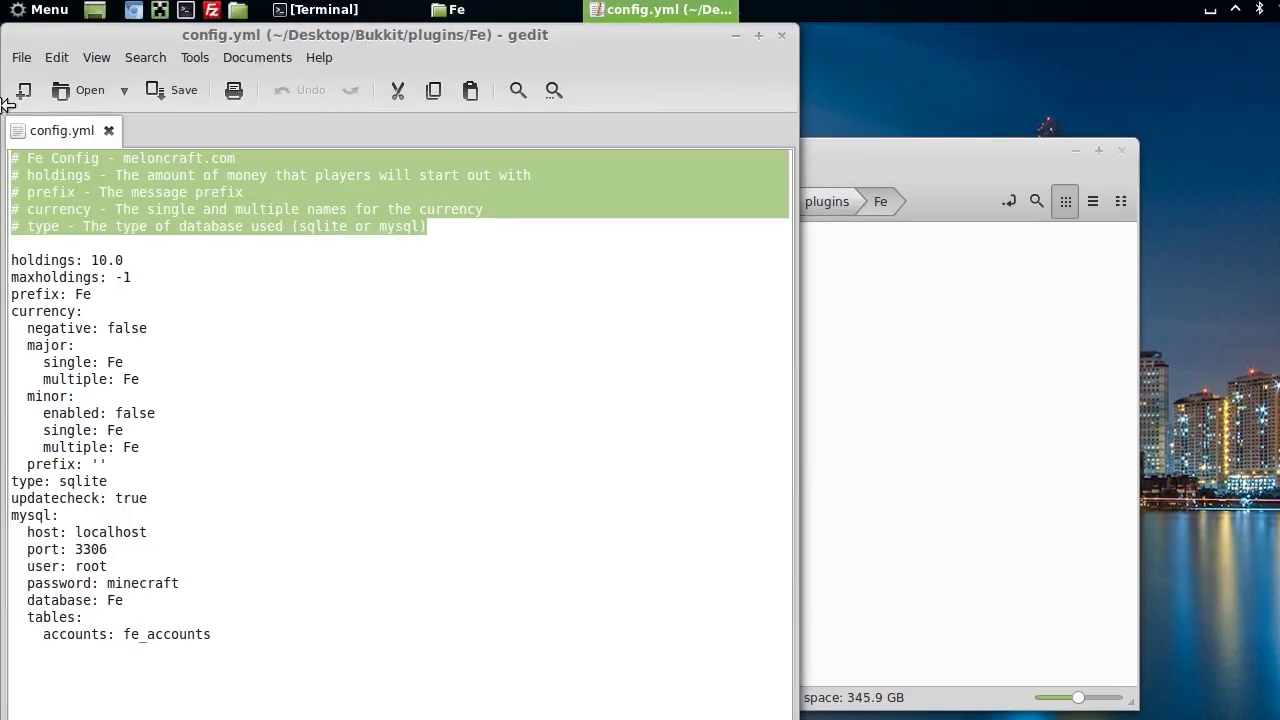
{"action": "left_click_drag", "start_coordinate": [123, 262], "coordinate": [88, 260]}
{"action": "left_click", "coordinate": [100, 260]}
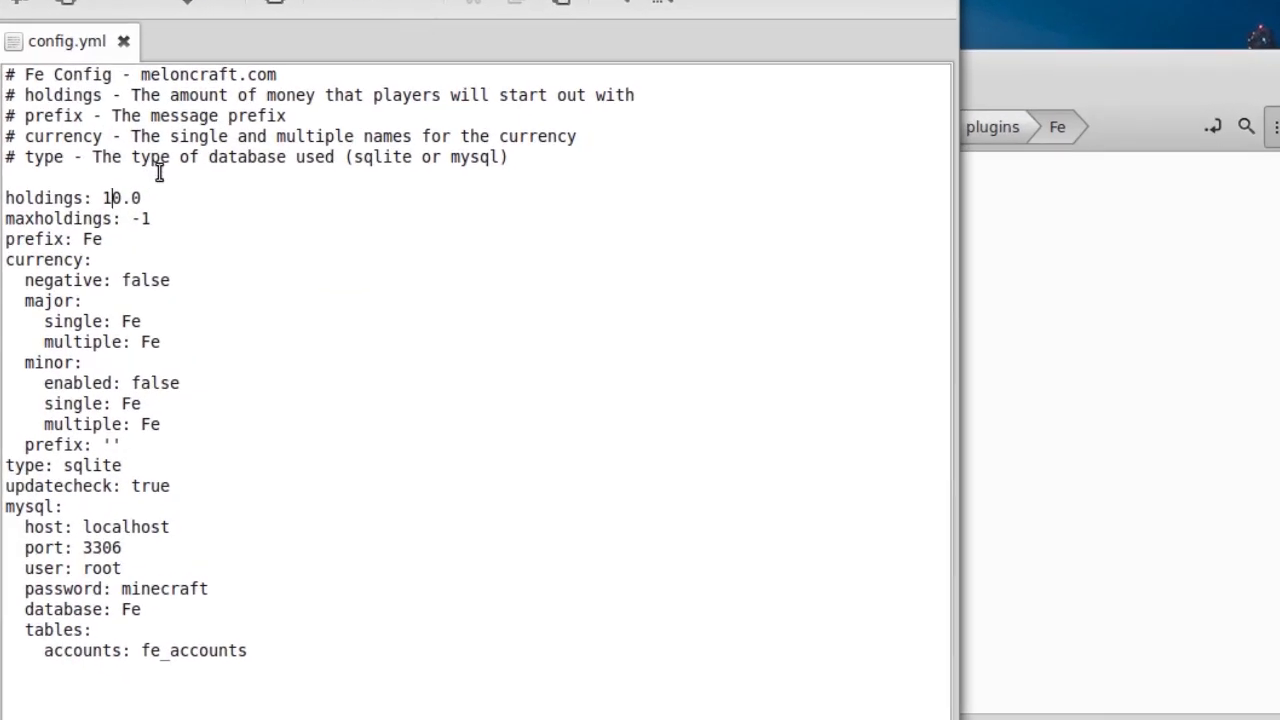
{"action": "key", "text": "Delete"}
{"action": "type", "text": "5"}
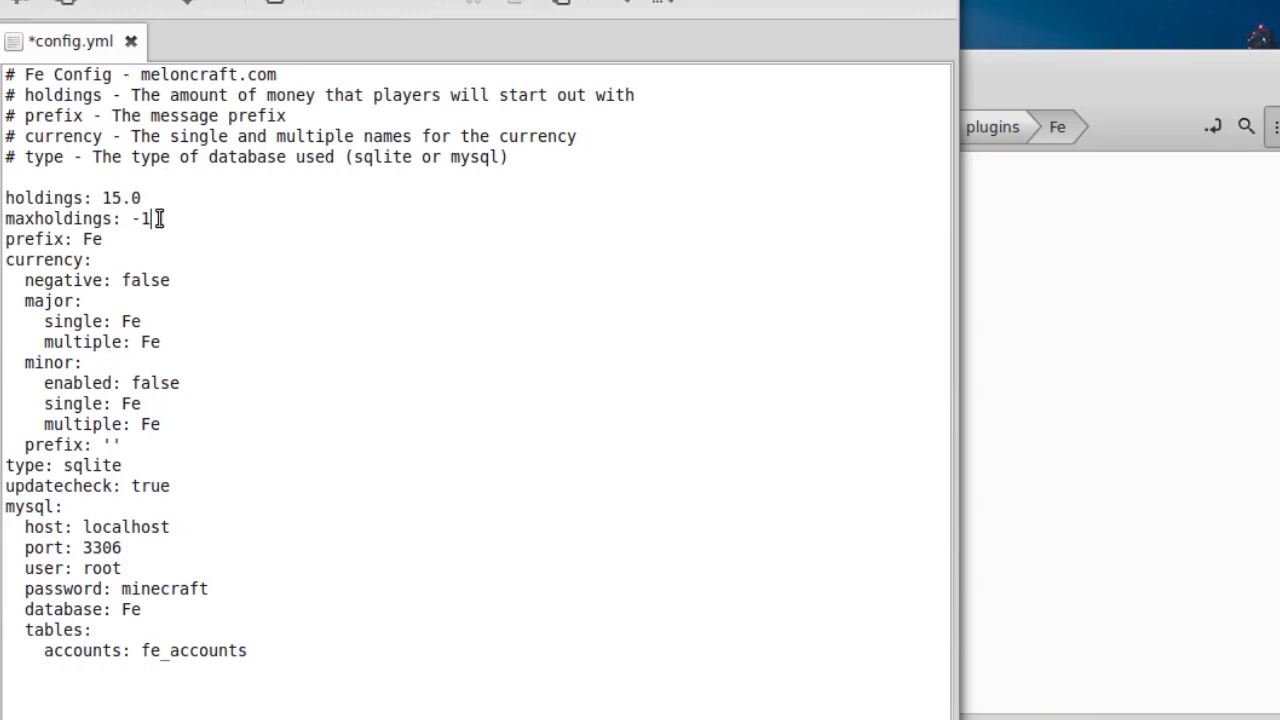
Replace maxholdings -1 with 1000000, then review the Fe message prefix.
{"action": "left_click_drag", "start_coordinate": [151, 218], "coordinate": [131, 218]}
{"action": "left_click", "coordinate": [157, 218]}
{"action": "key", "text": "BackSpace"}
{"action": "key", "text": "BackSpace"}
{"action": "type", "text": "1000000"}
{"action": "left_click_drag", "start_coordinate": [104, 239], "coordinate": [87, 242]}
{"action": "left_click", "coordinate": [138, 238]}
{"action": "left_click_drag", "start_coordinate": [110, 247], "coordinate": [5, 244]}
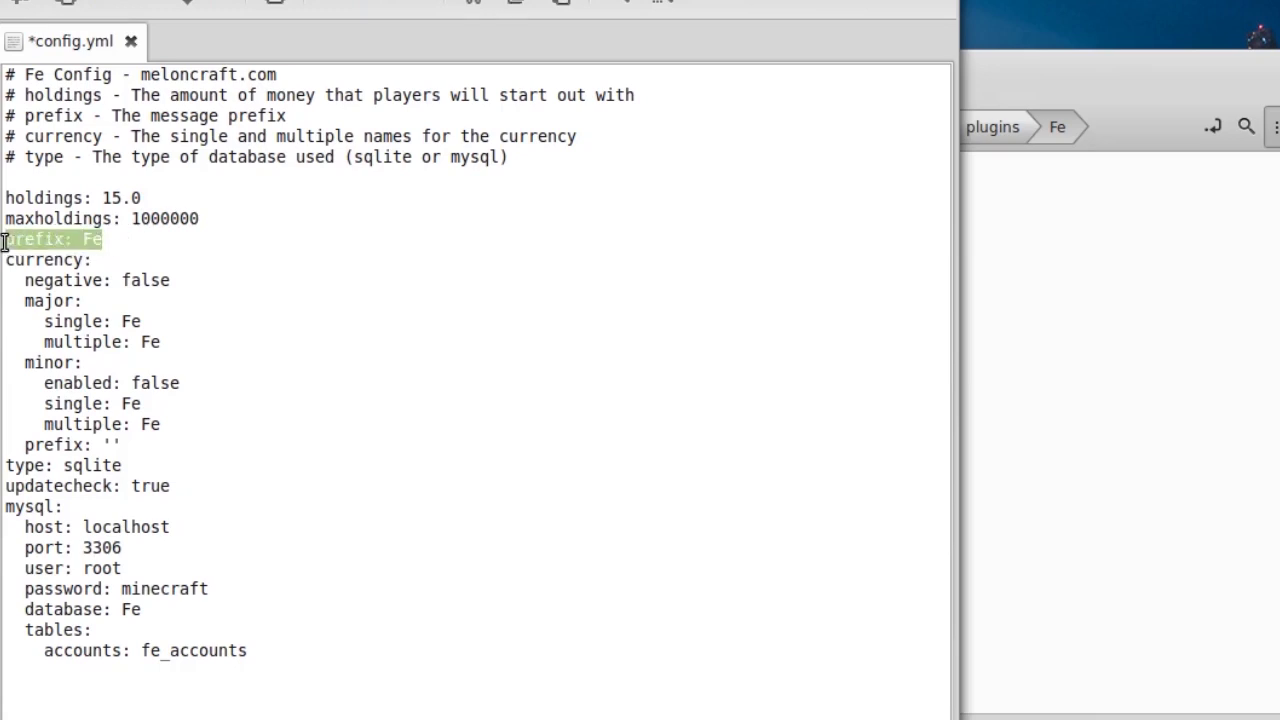
{"action": "left_click", "coordinate": [96, 242]}
{"action": "double_click", "coordinate": [97, 242]}
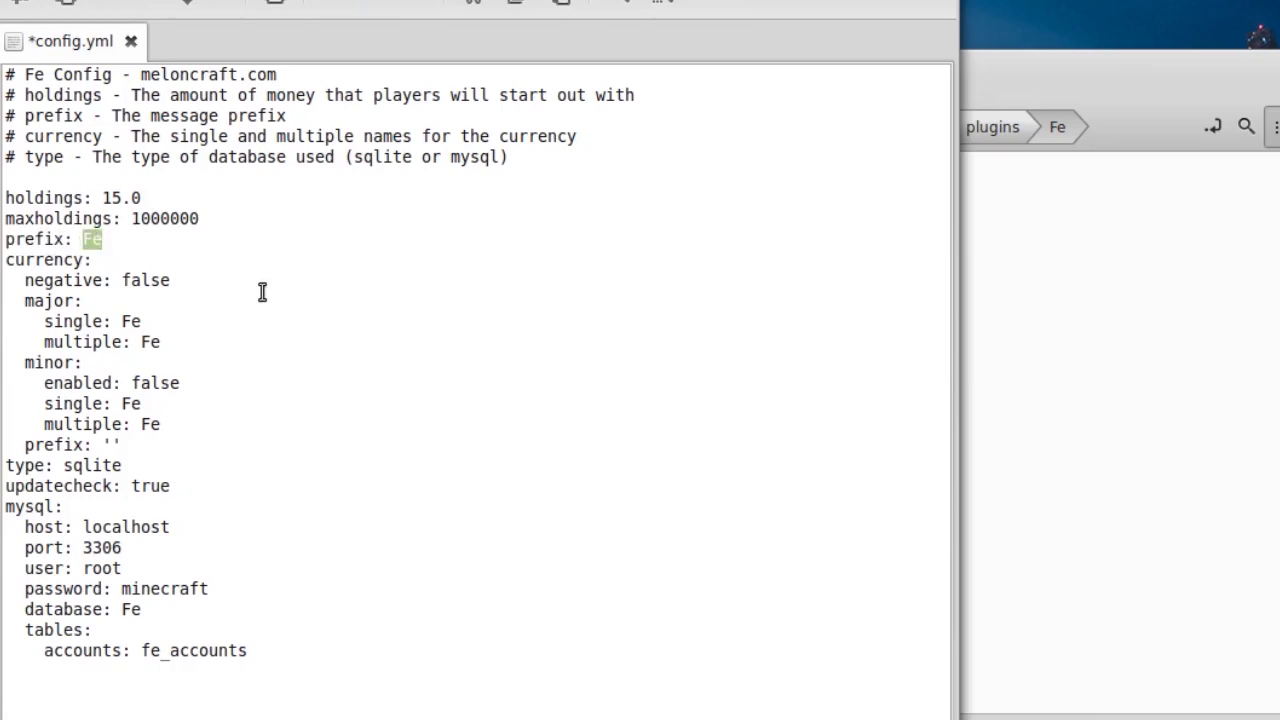
{"action": "left_click", "coordinate": [88, 277]}
Name the major currency 'dollar' (single) and 'dollars' (multiple).
{"action": "left_click_drag", "start_coordinate": [93, 280], "coordinate": [150, 281]}
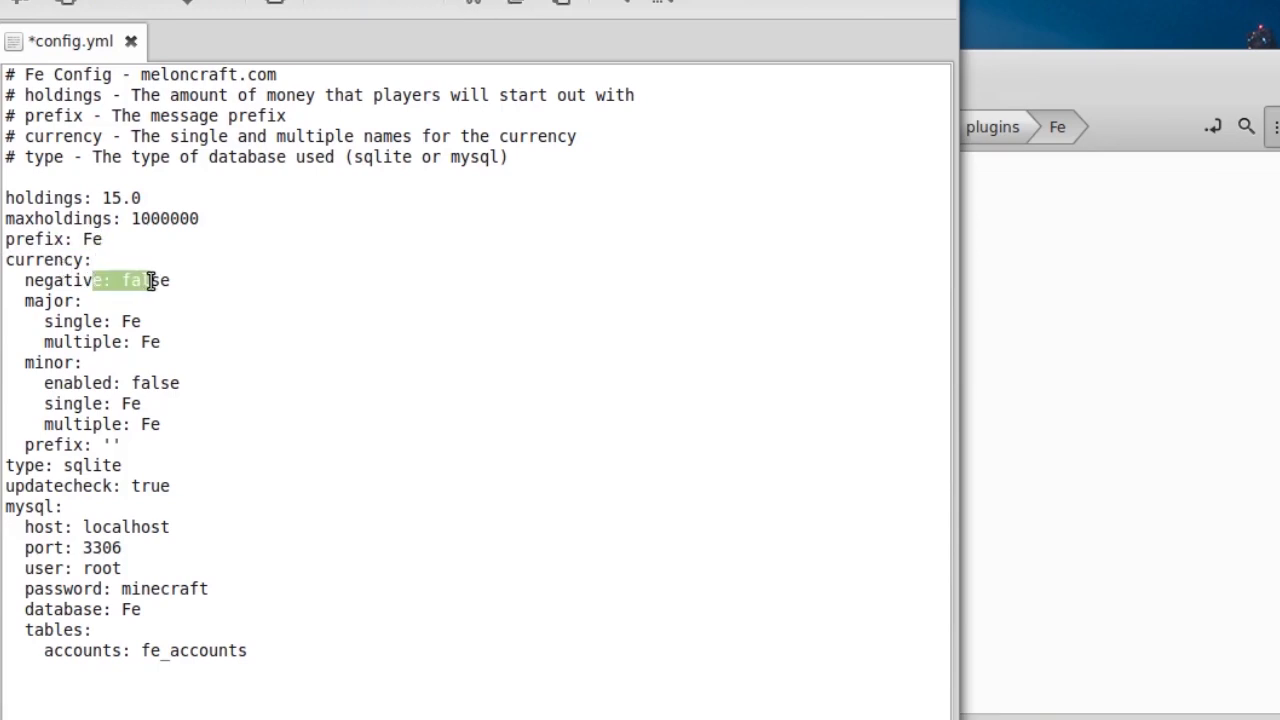
{"action": "left_click_drag", "start_coordinate": [183, 280], "coordinate": [54, 280]}
{"action": "left_click", "coordinate": [103, 281]}
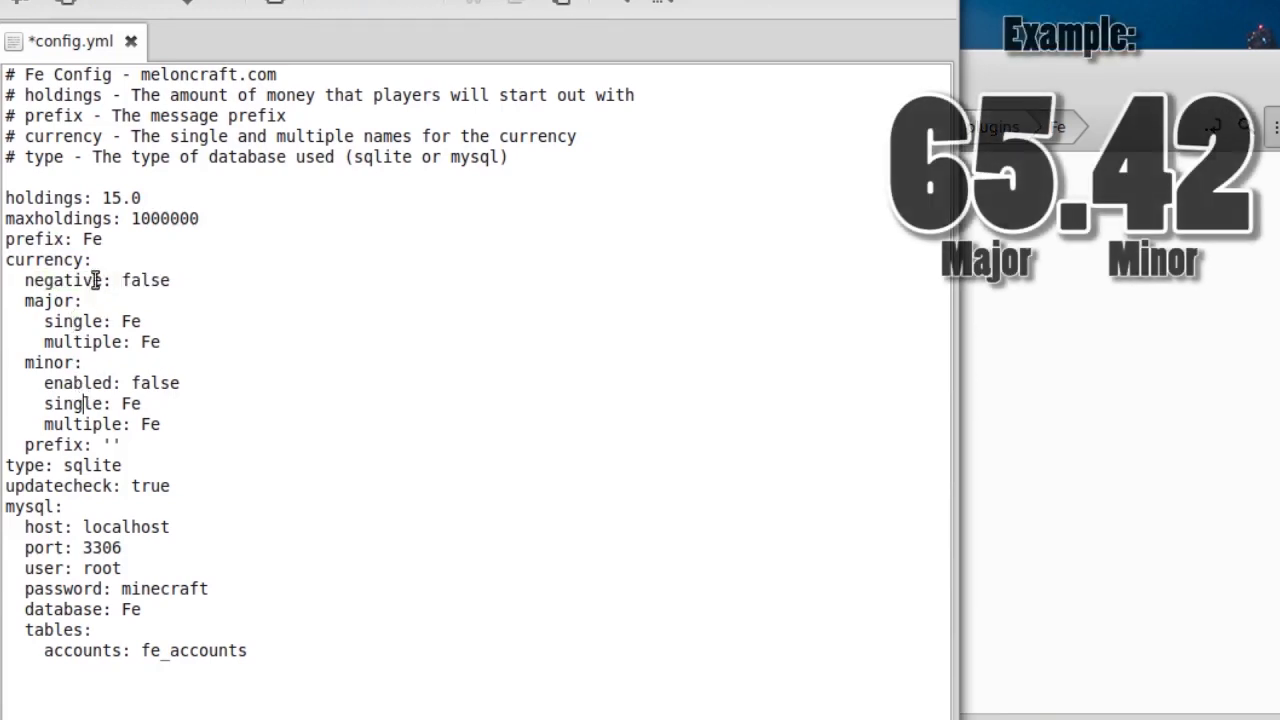
{"action": "left_click_drag", "start_coordinate": [141, 321], "coordinate": [121, 321]}
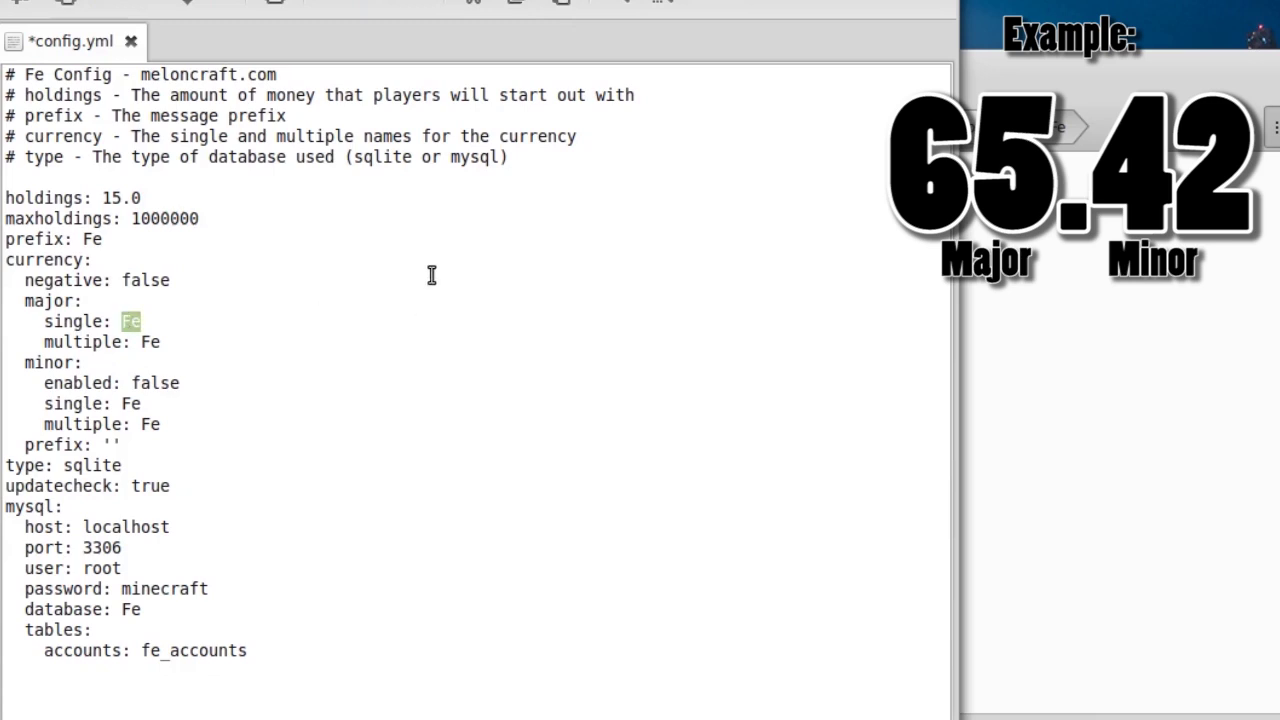
{"action": "type", "text": "dollars"}
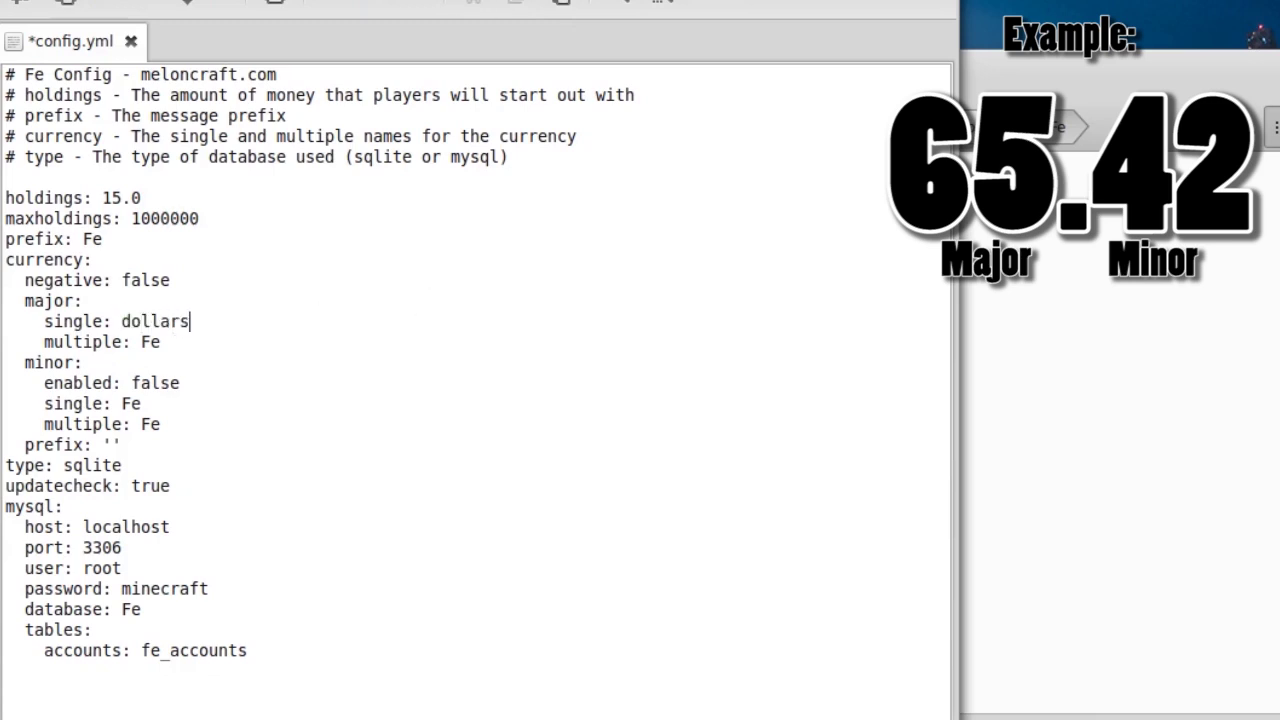
{"action": "key", "text": "BackSpace"}
{"action": "left_click_drag", "start_coordinate": [160, 341], "coordinate": [141, 341]}
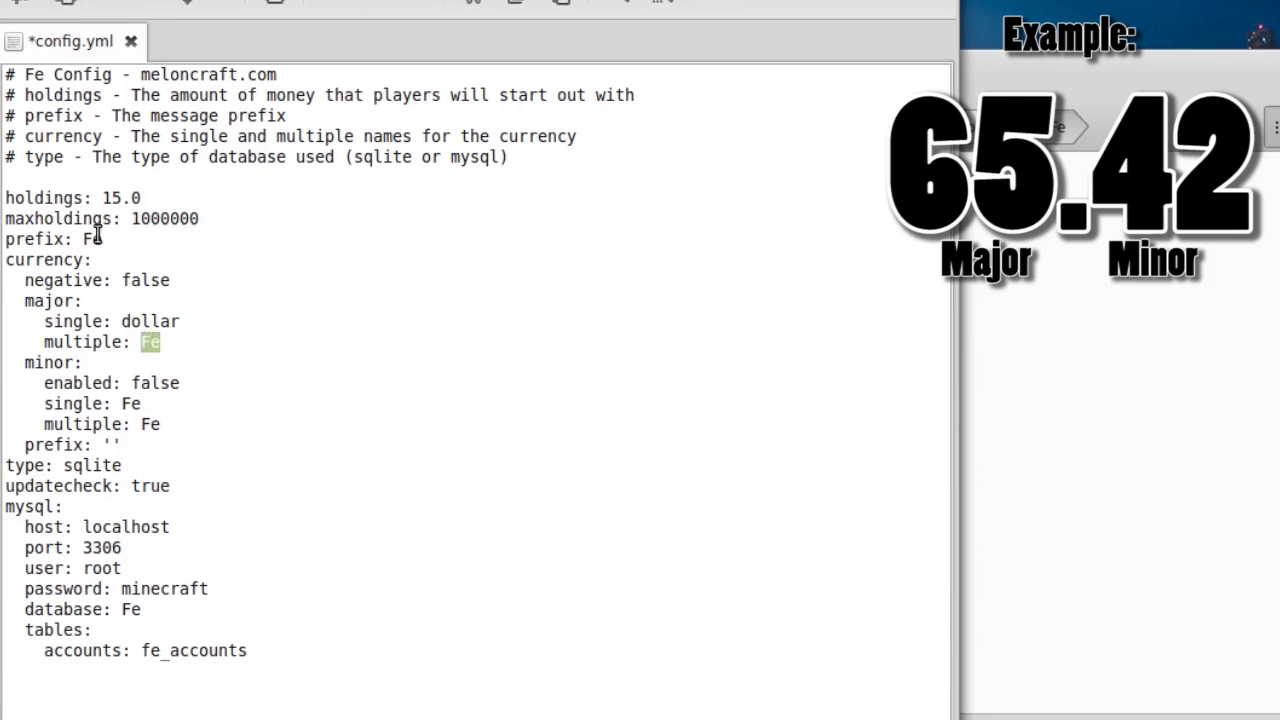
{"action": "type", "text": "dollars"}
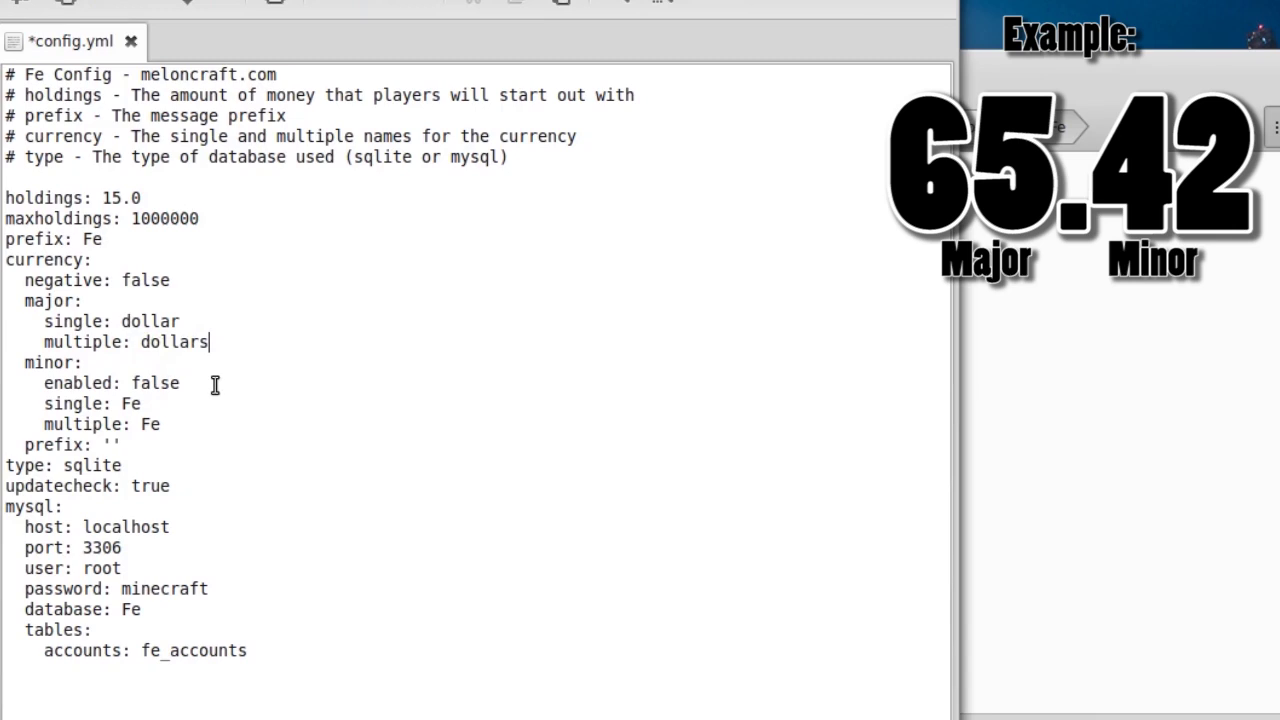
Enable the minor currency with names 'cent' and 'cents'.
{"action": "left_click_drag", "start_coordinate": [186, 387], "coordinate": [133, 388]}
{"action": "type", "text": "true"}
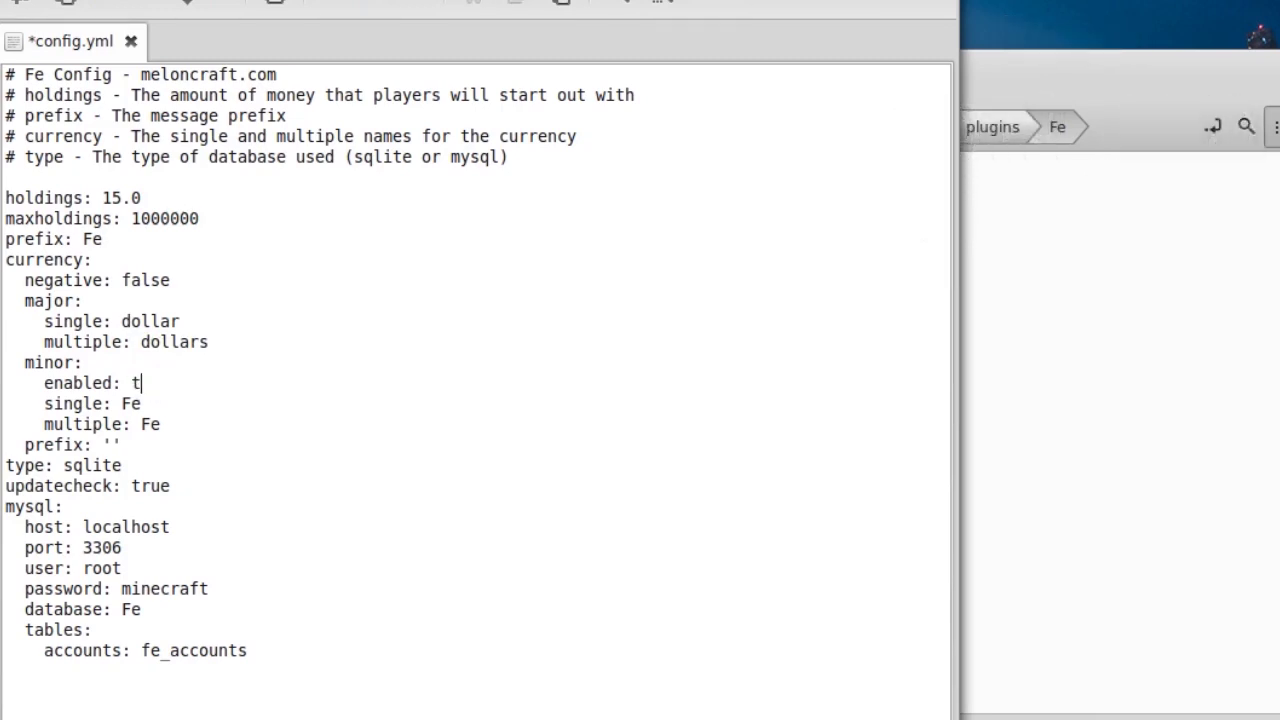
{"action": "left_click", "coordinate": [160, 403]}
{"action": "key", "text": "BackSpace"}
{"action": "key", "text": "BackSpace"}
{"action": "key", "text": "BackSpace"}
{"action": "key", "text": "BackSpace"}
{"action": "type", "text": "cent"}
{"action": "key", "text": "BackSpace"}
{"action": "key", "text": "BackSpace"}
{"action": "type", "text": "cents"}
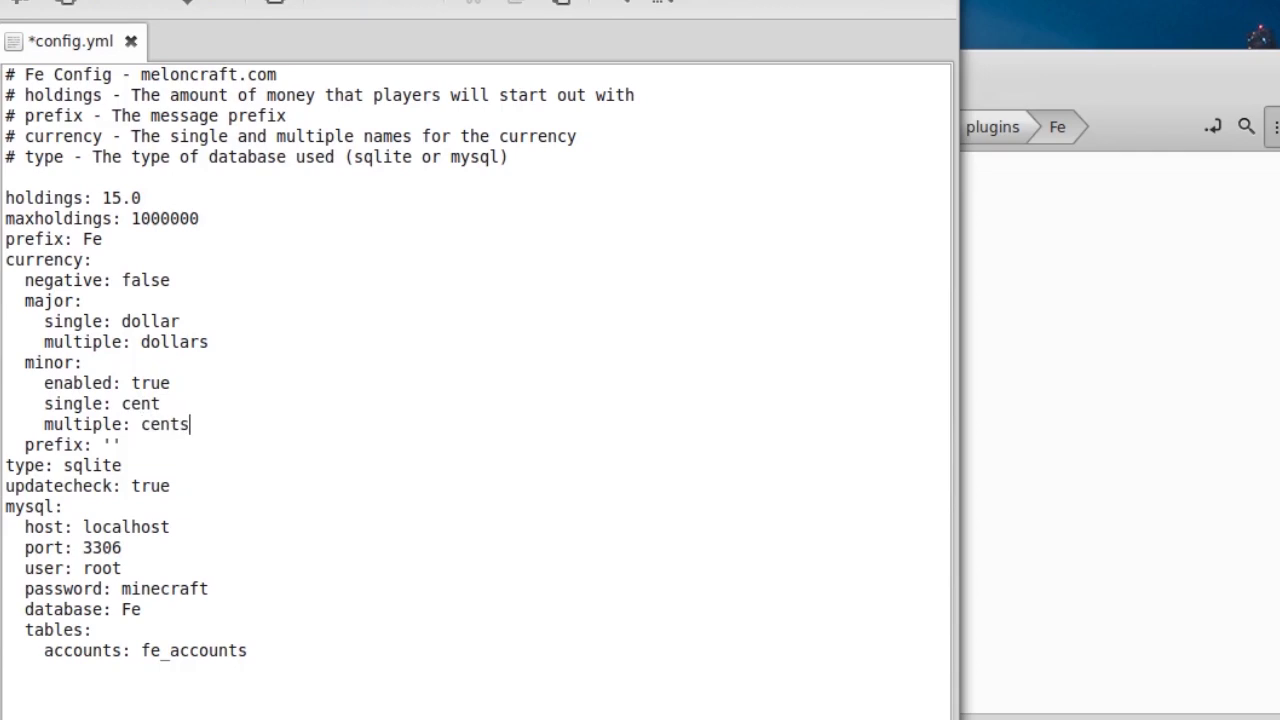
{"action": "left_click_drag", "start_coordinate": [122, 444], "coordinate": [45, 449]}
{"action": "left_click", "coordinate": [102, 428]}
{"action": "mouse_move", "coordinate": [84, 467]}
{"action": "left_mouse_down"}
{"action": "mouse_move", "coordinate": [11, 466]}
{"action": "mouse_move", "coordinate": [63, 459]}
{"action": "left_mouse_up"}
{"action": "left_click", "coordinate": [71, 460]}
{"action": "left_click", "coordinate": [1133, 424]}
{"action": "left_click", "coordinate": [84, 466]}
{"action": "left_click_drag", "start_coordinate": [177, 471], "coordinate": [112, 486]}
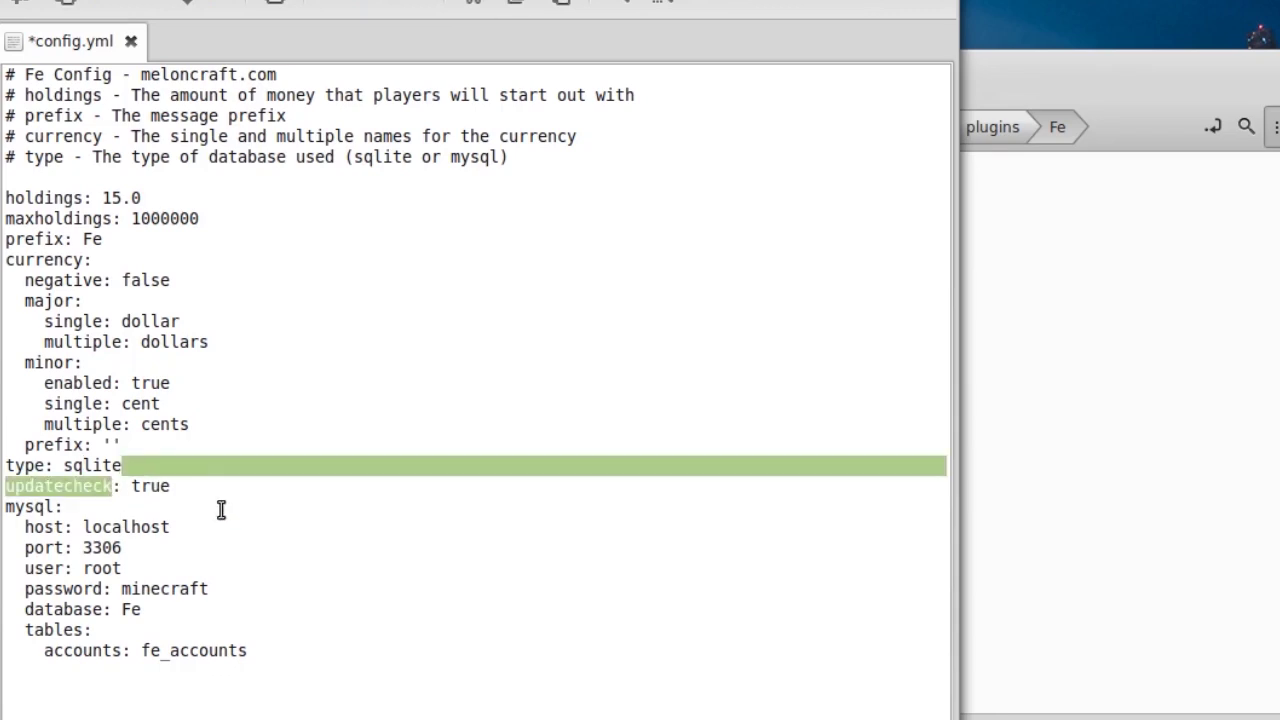
{"action": "left_click", "coordinate": [194, 489]}
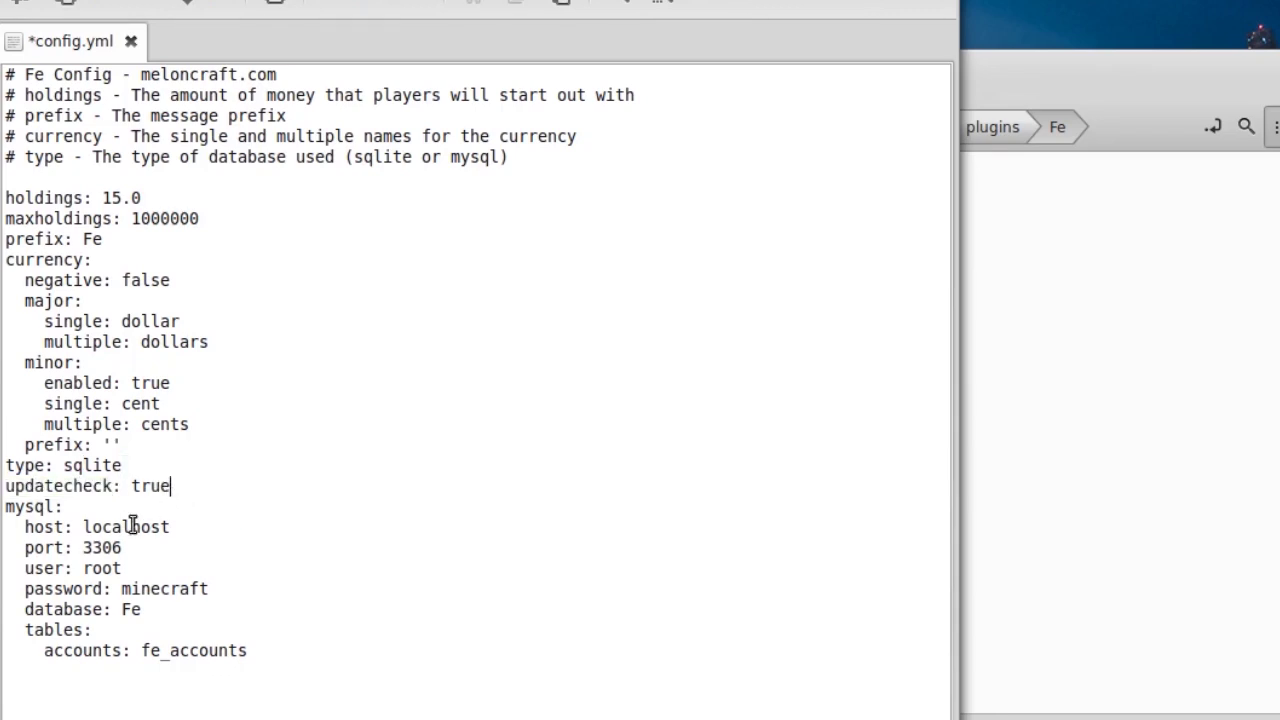
{"action": "left_click_drag", "start_coordinate": [44, 507], "coordinate": [248, 659]}
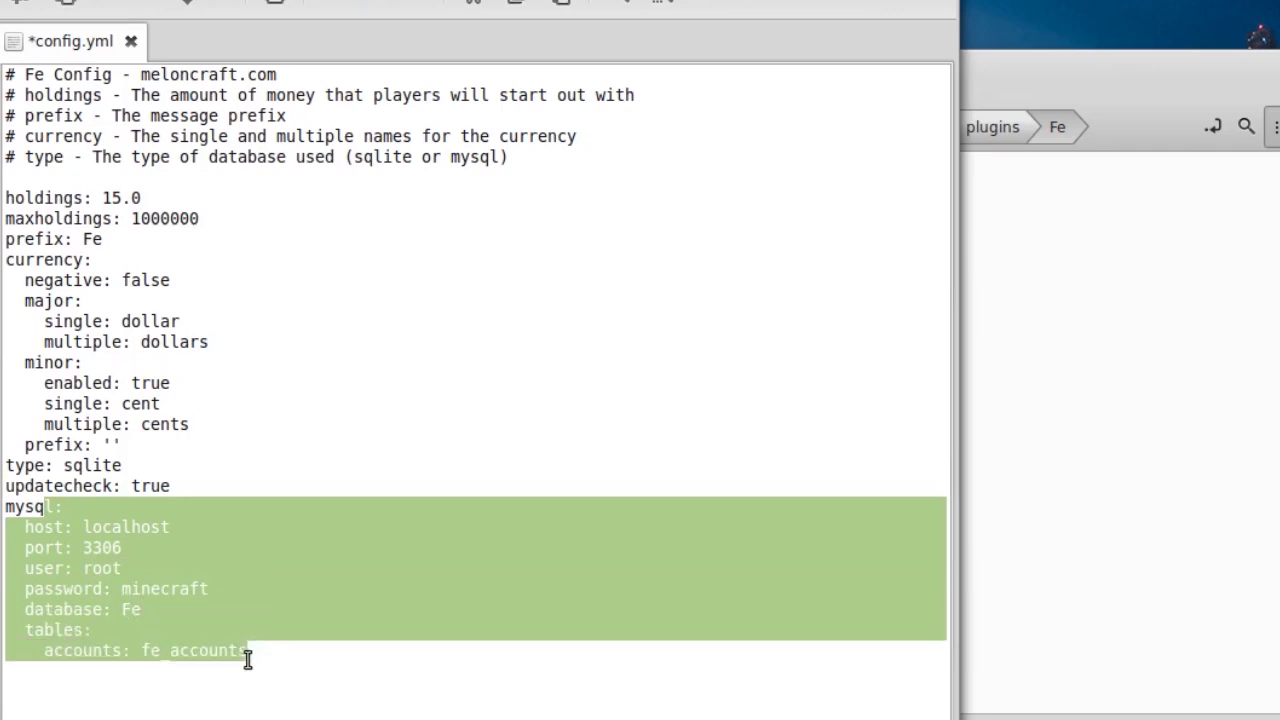
{"action": "left_click", "coordinate": [336, 661]}
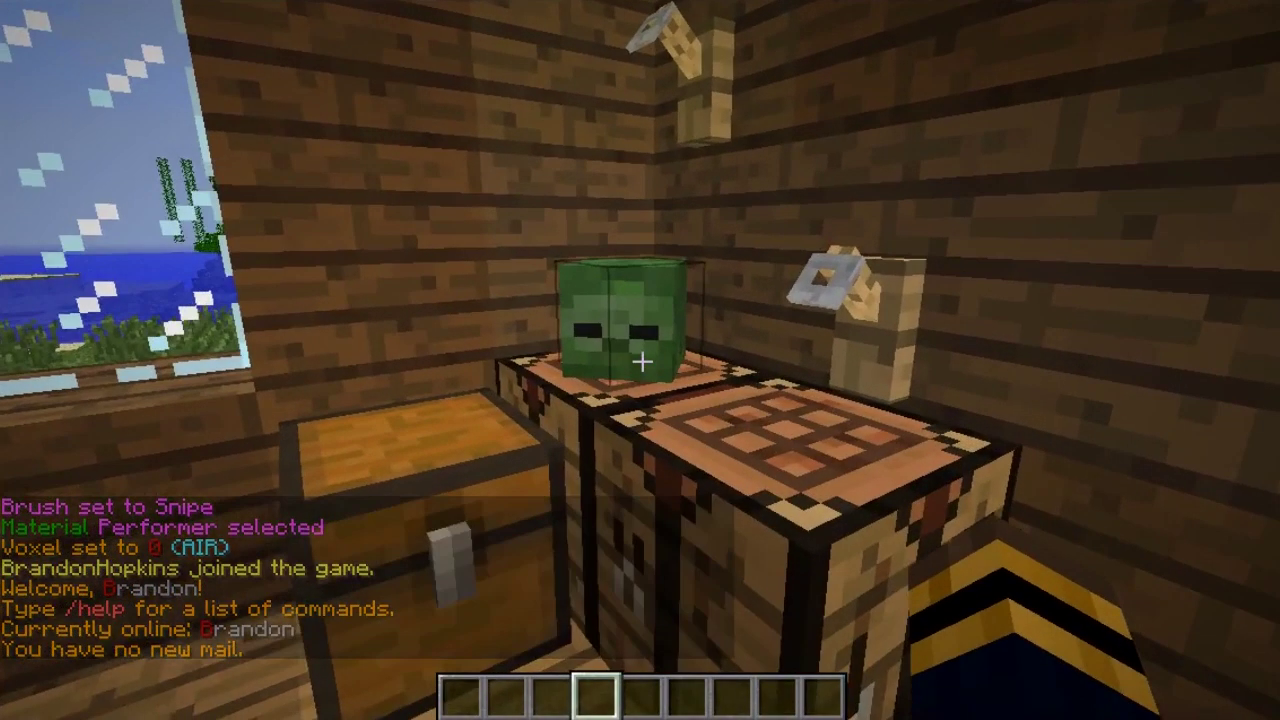
Check your own balance in chat with /fe and /money.
{"action": "key", "text": "s"}
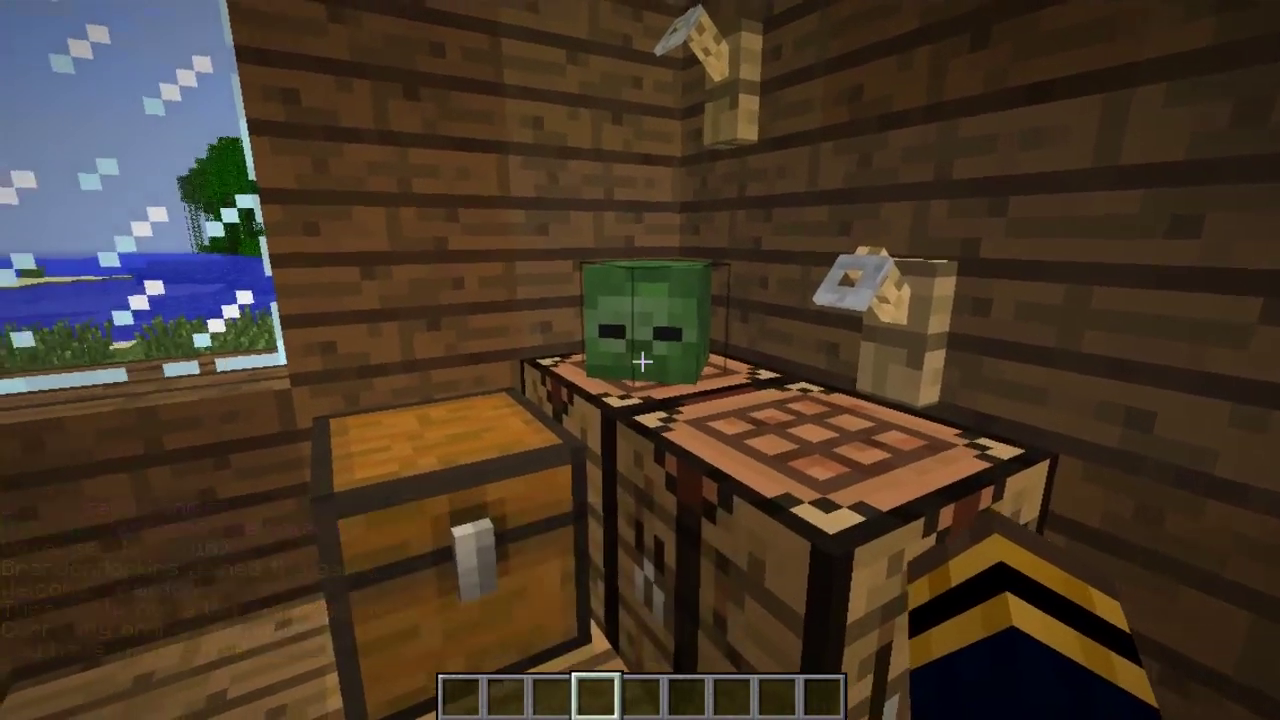
{"action": "key", "text": "w"}
{"action": "key", "text": "w"}
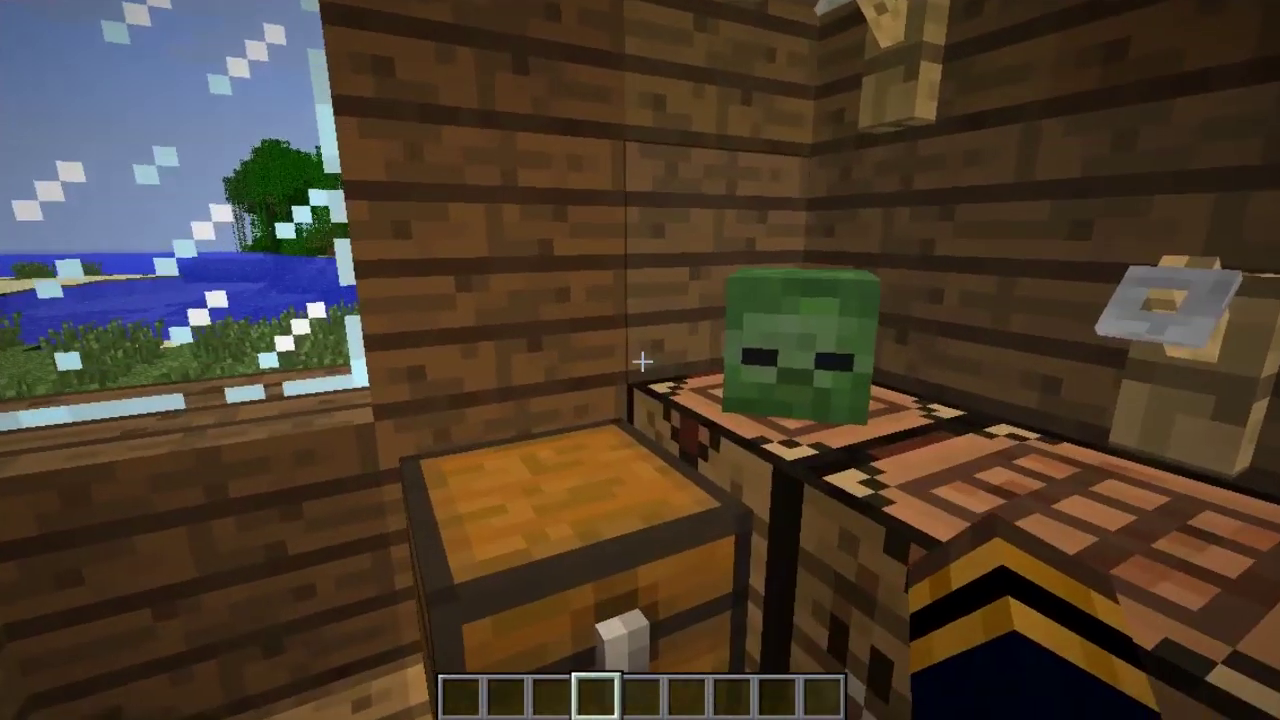
{"action": "key", "text": "s"}
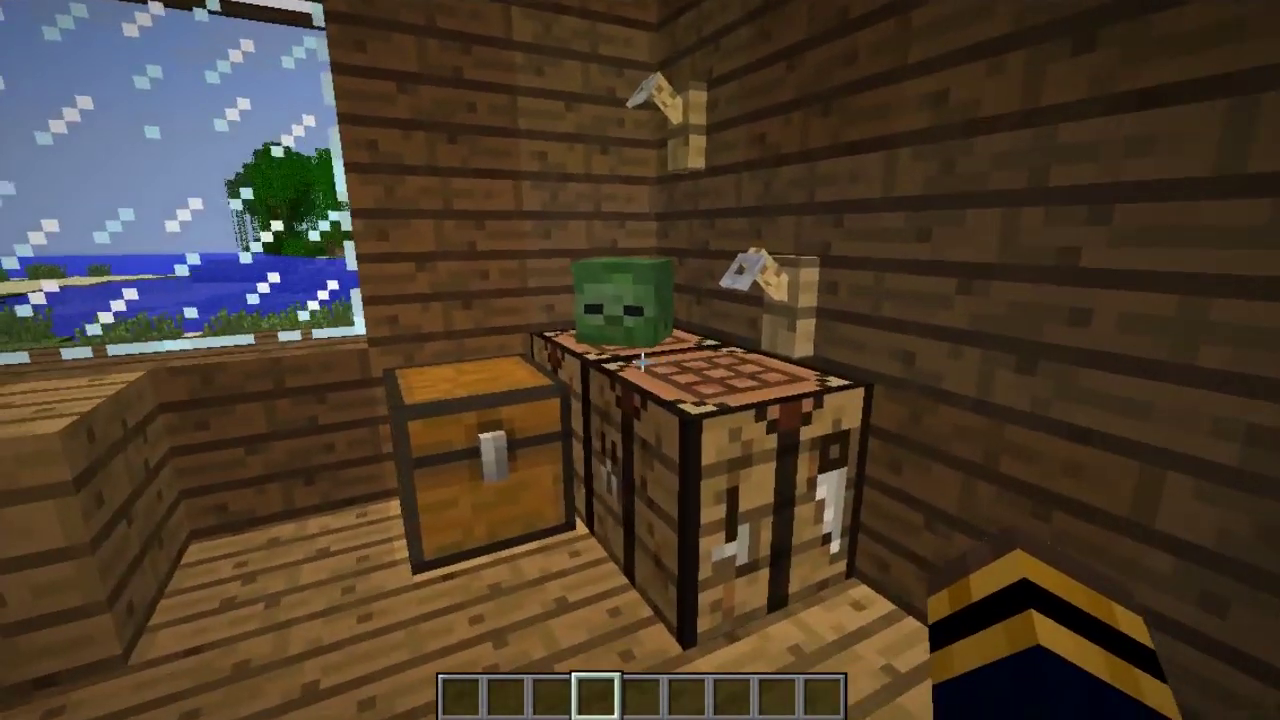
{"action": "type", "text": "t/"}
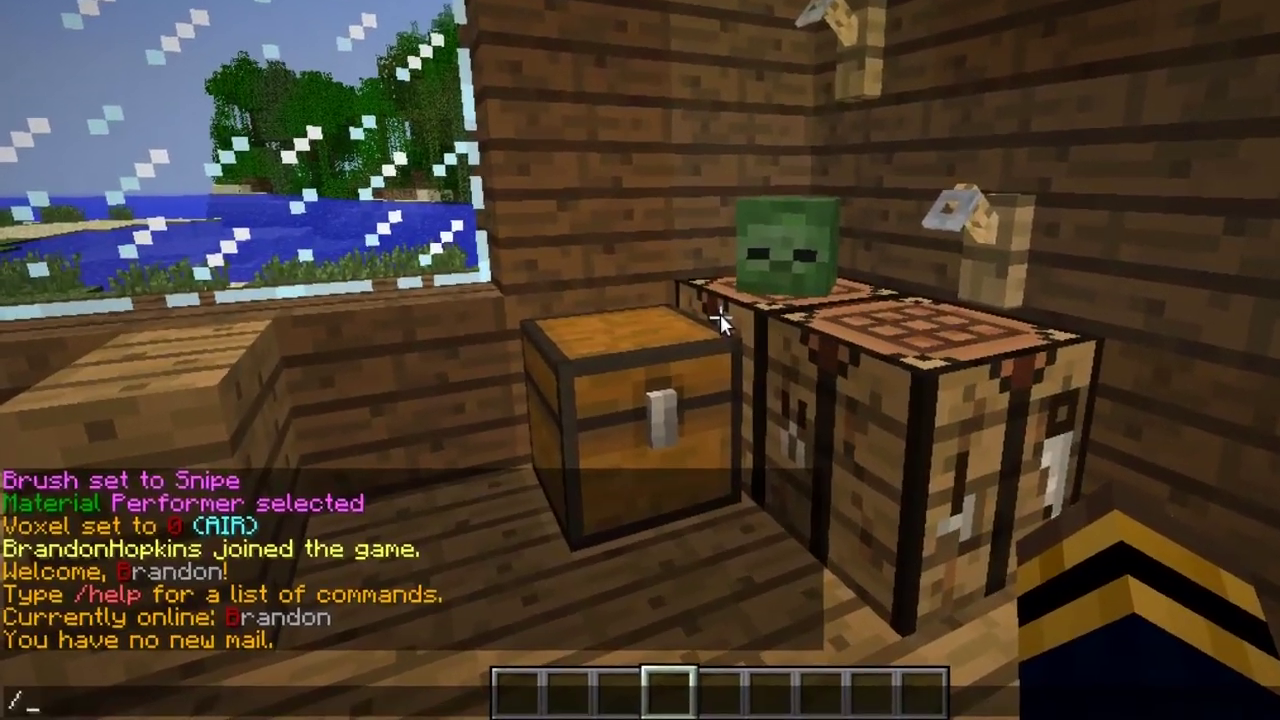
{"action": "type", "text": "fe"}
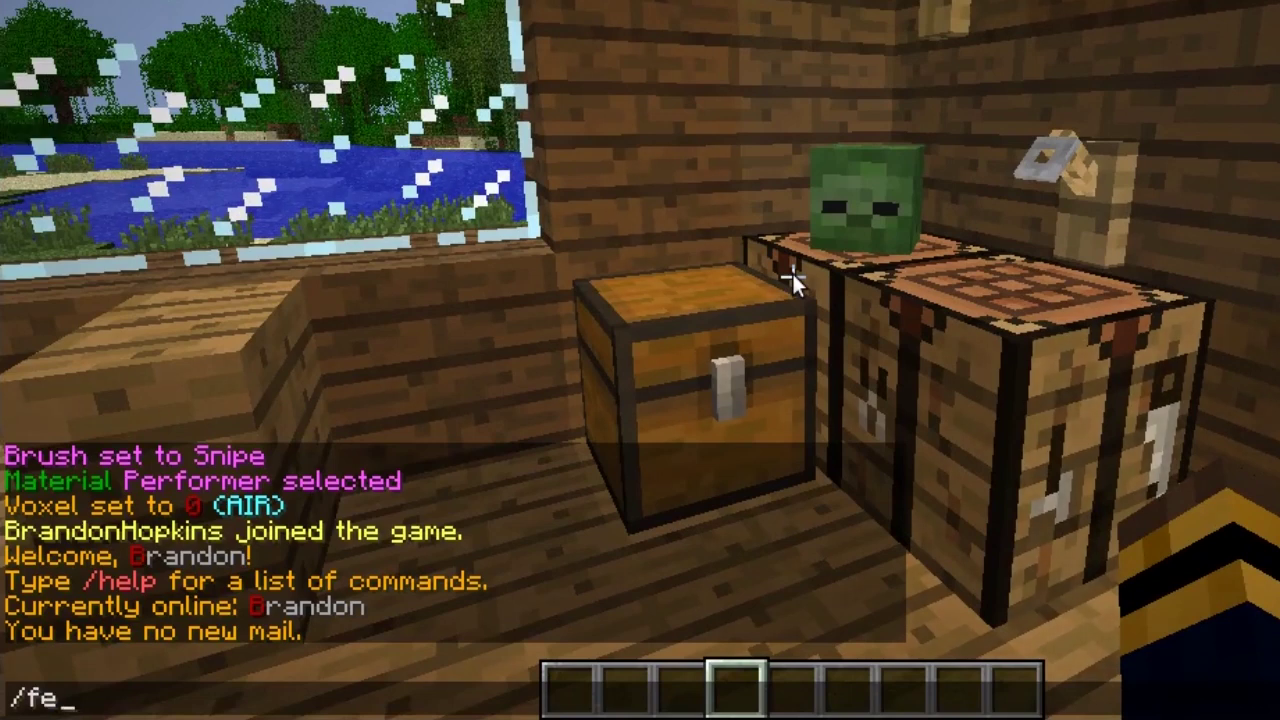
{"action": "key", "text": "Return"}
{"action": "key", "text": "t"}
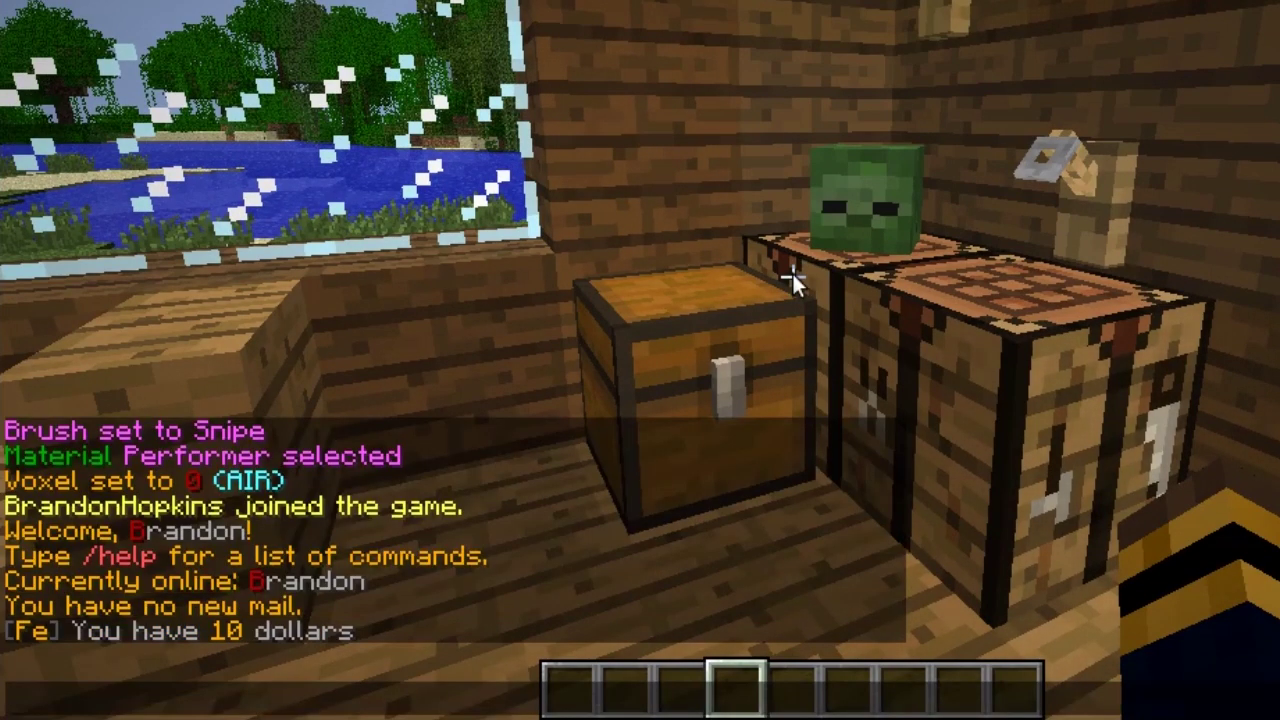
{"action": "type", "text": "/money"}
{"action": "key", "text": "Return"}
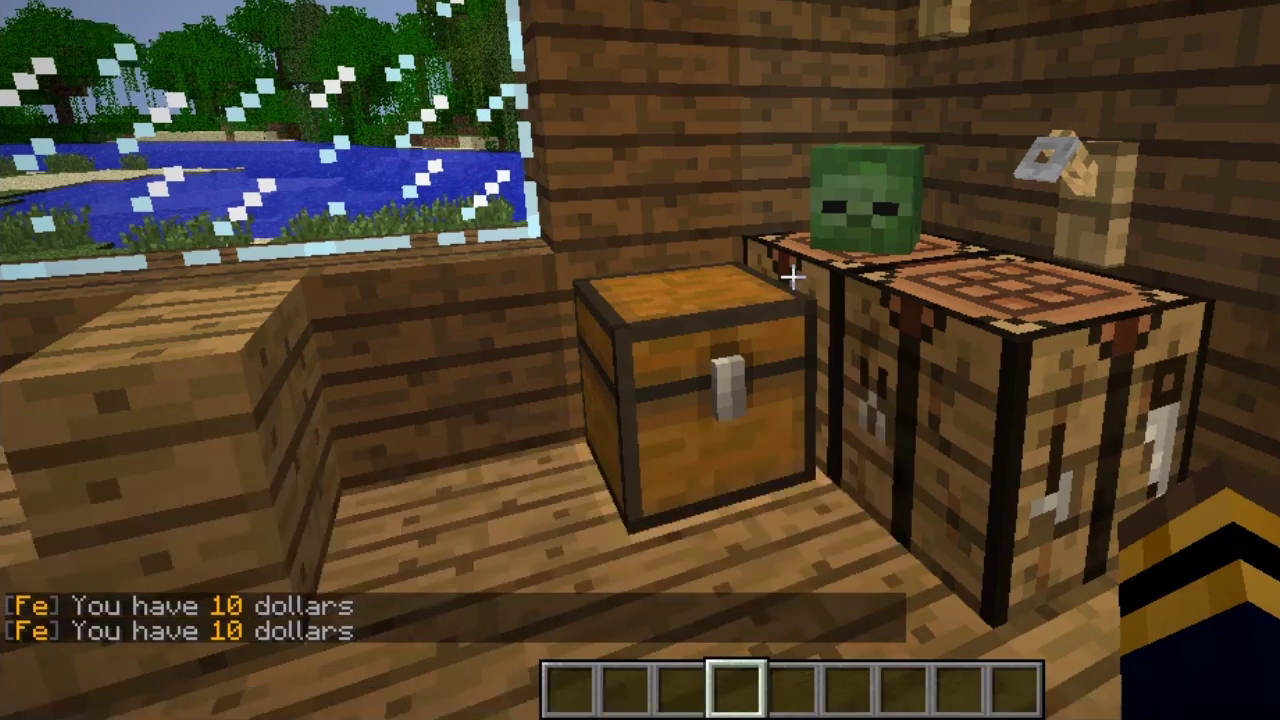
Check another player's Fe balance and send that player 4 dollars.
{"action": "key", "text": "t"}
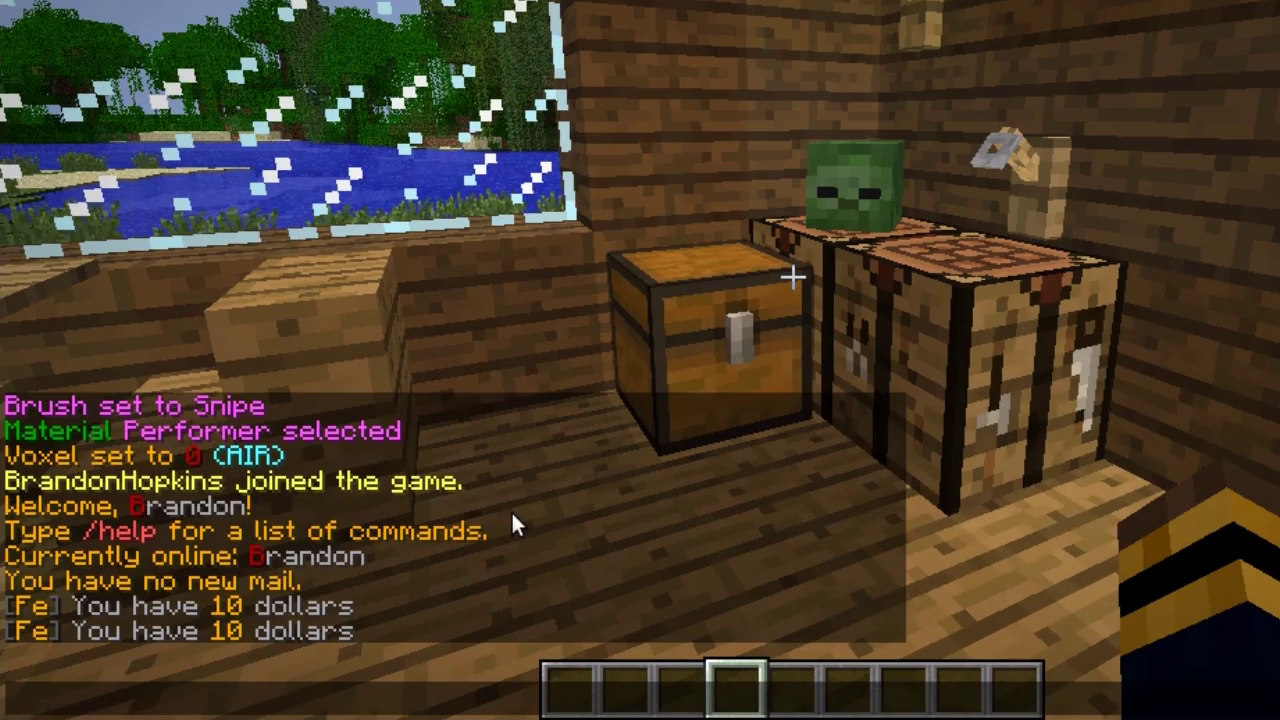
{"action": "type", "text": "/fe notch"}
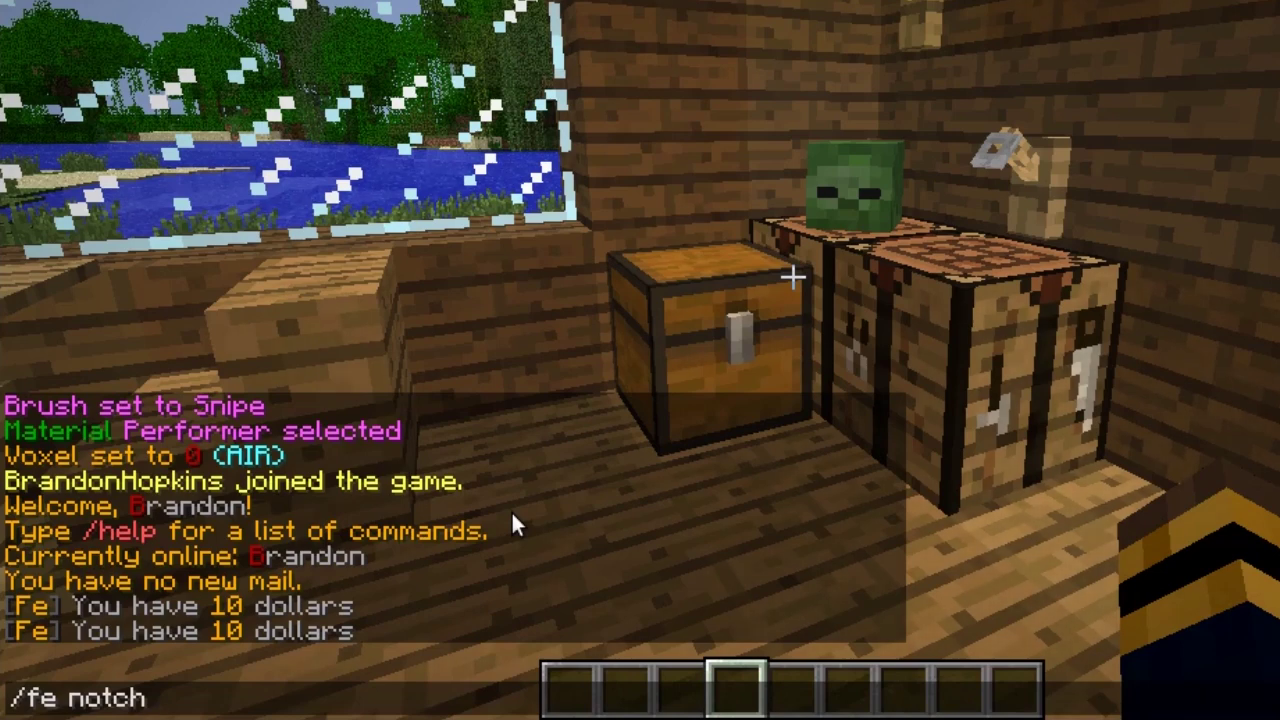
{"action": "key", "text": "Return"}
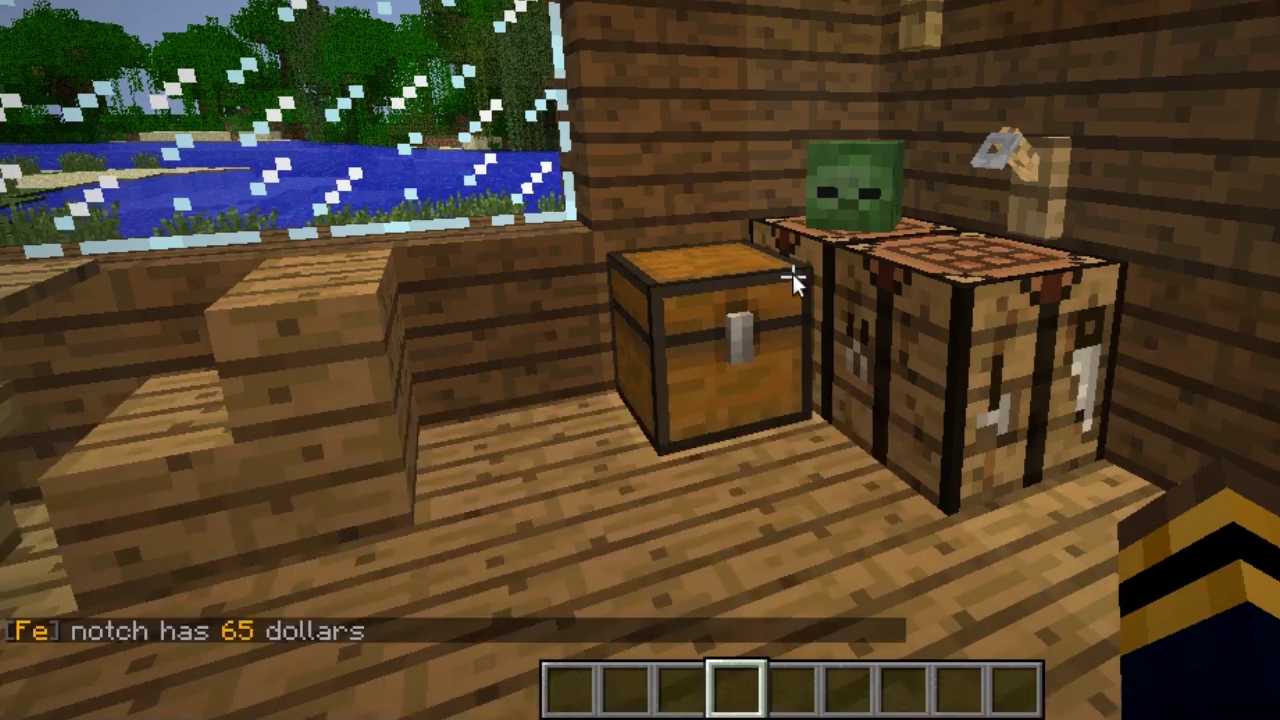
{"action": "key", "text": "t"}
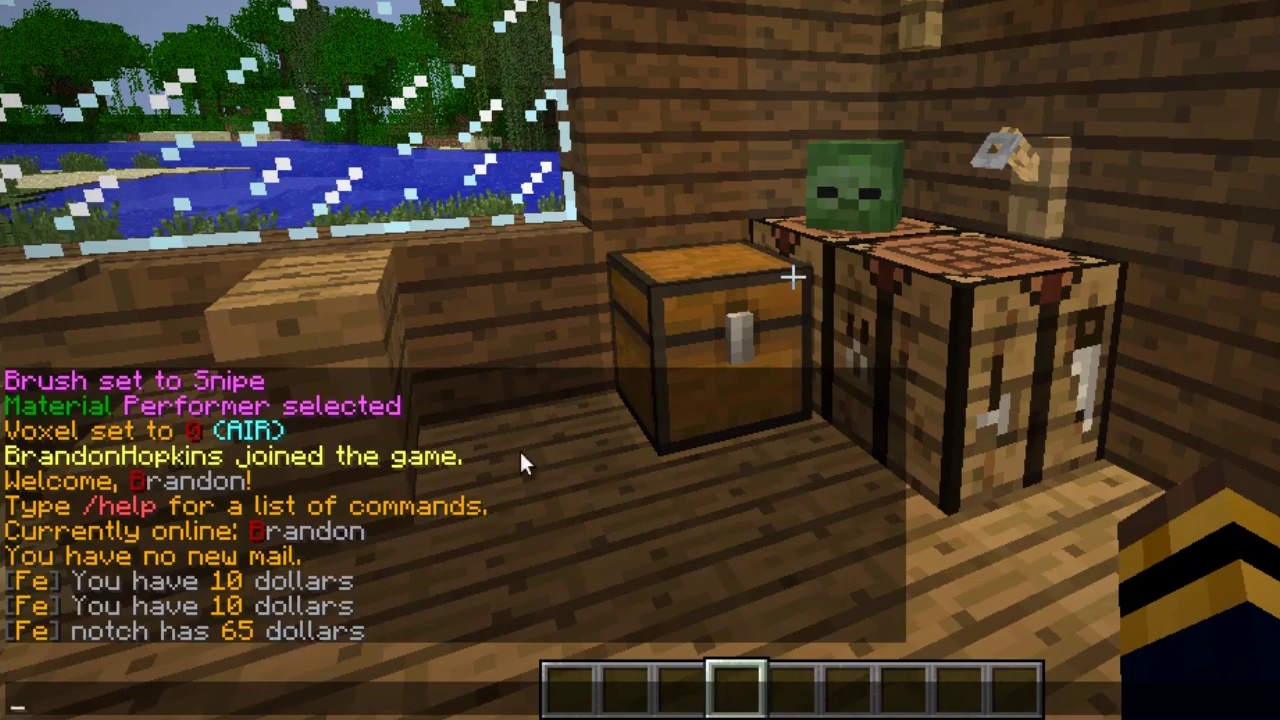
{"action": "type", "text": "/s"}
{"action": "key", "text": "BackSpace"}
{"action": "type", "text": "fe send yourmum "}
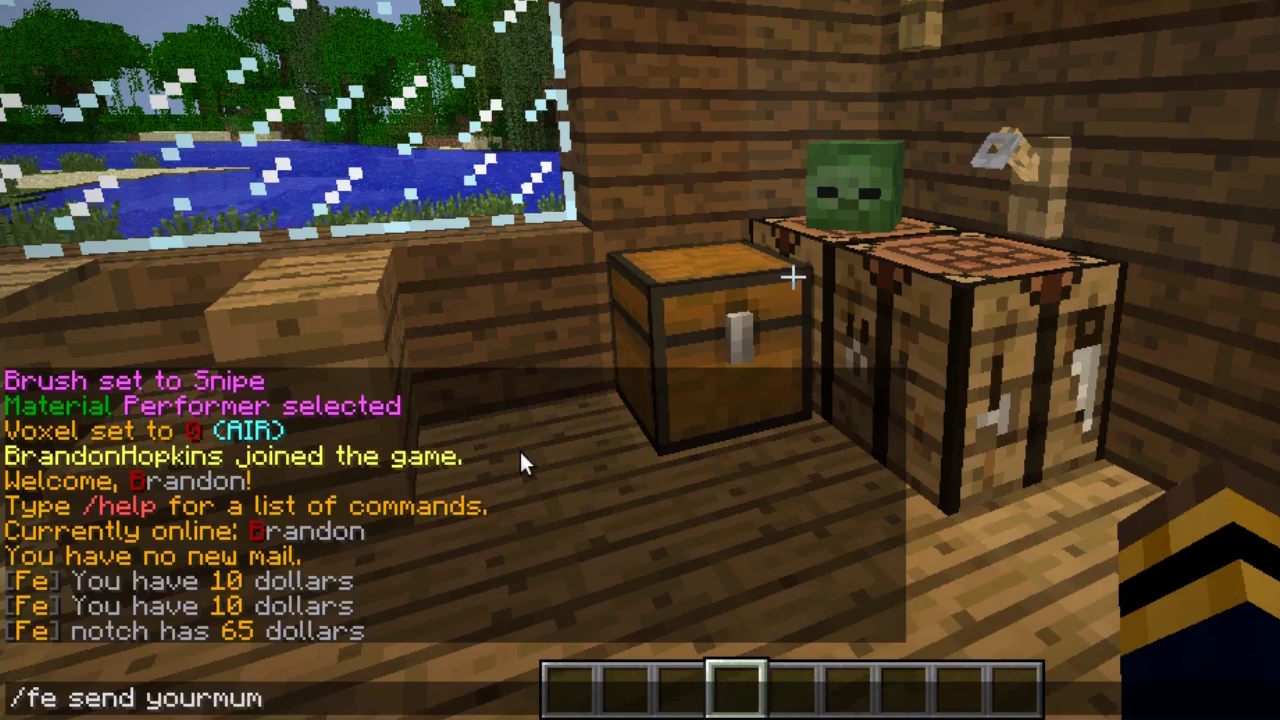
{"action": "type", "text": "4"}
{"action": "key", "text": "Return"}
Show the richest accounts with /fe top.
{"action": "key", "text": "t"}
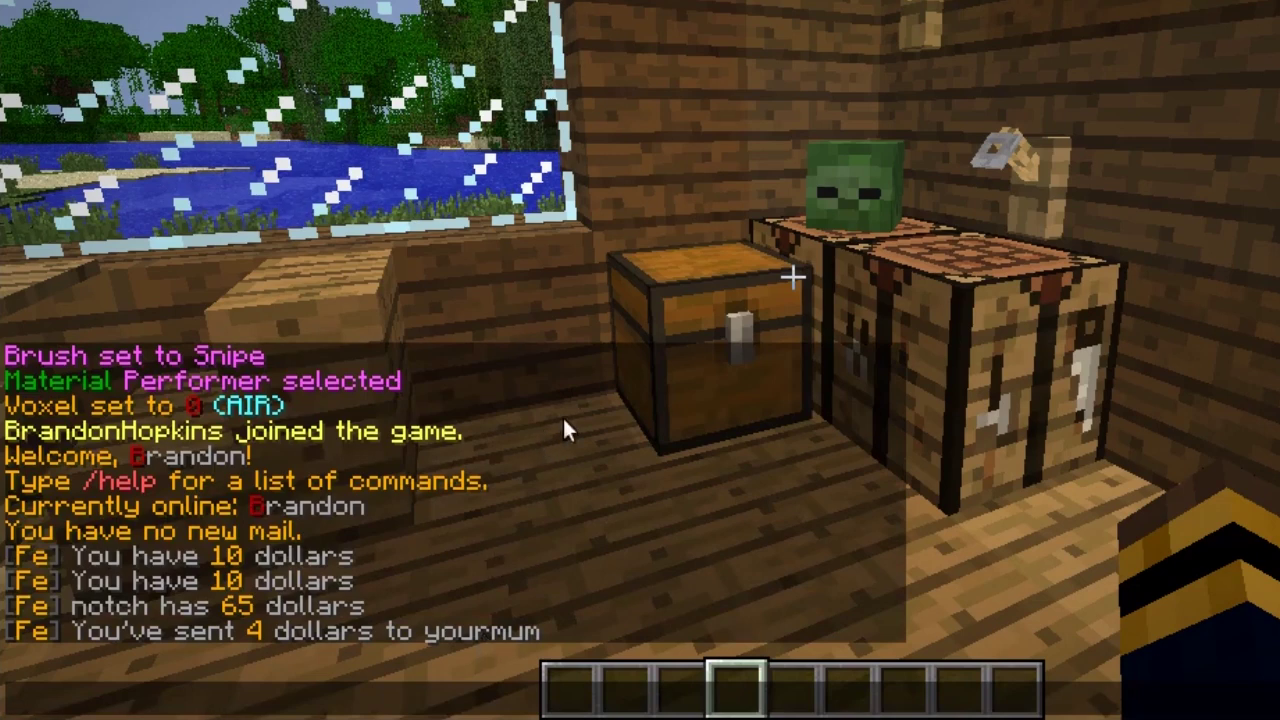
{"action": "type", "text": "/fe top"}
{"action": "key", "text": "Return"}
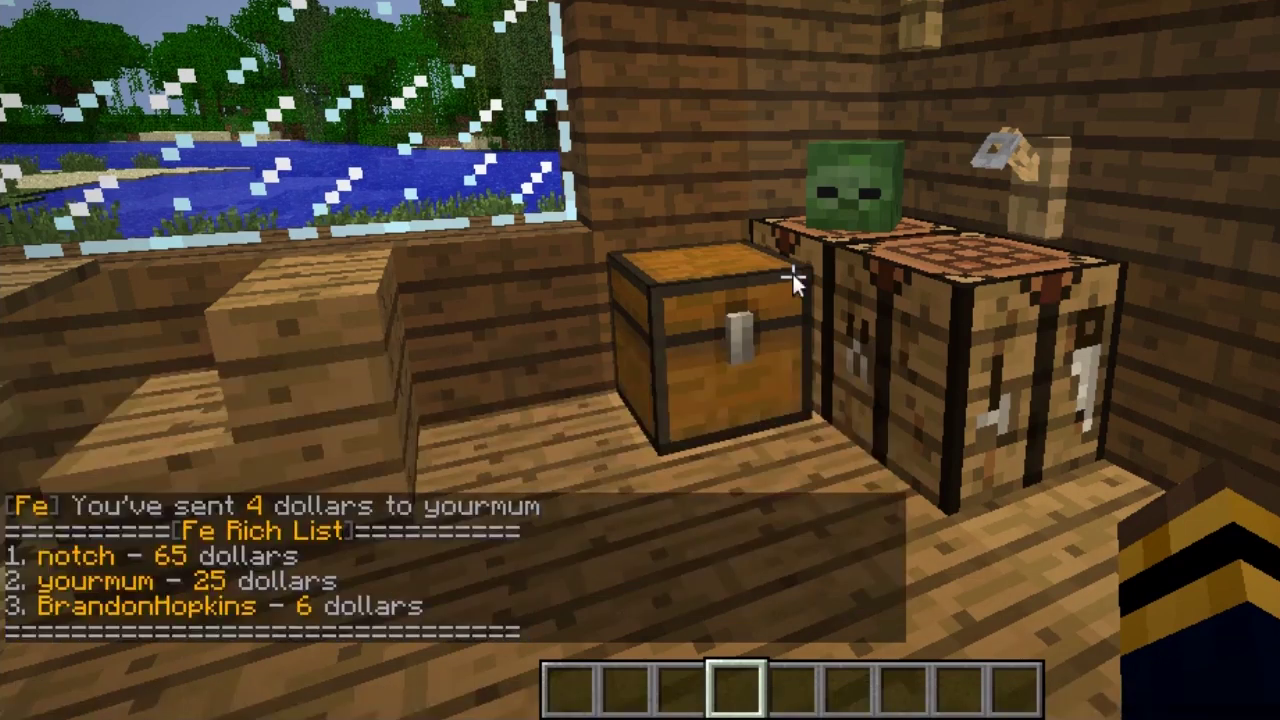
{"action": "key", "text": "t"}
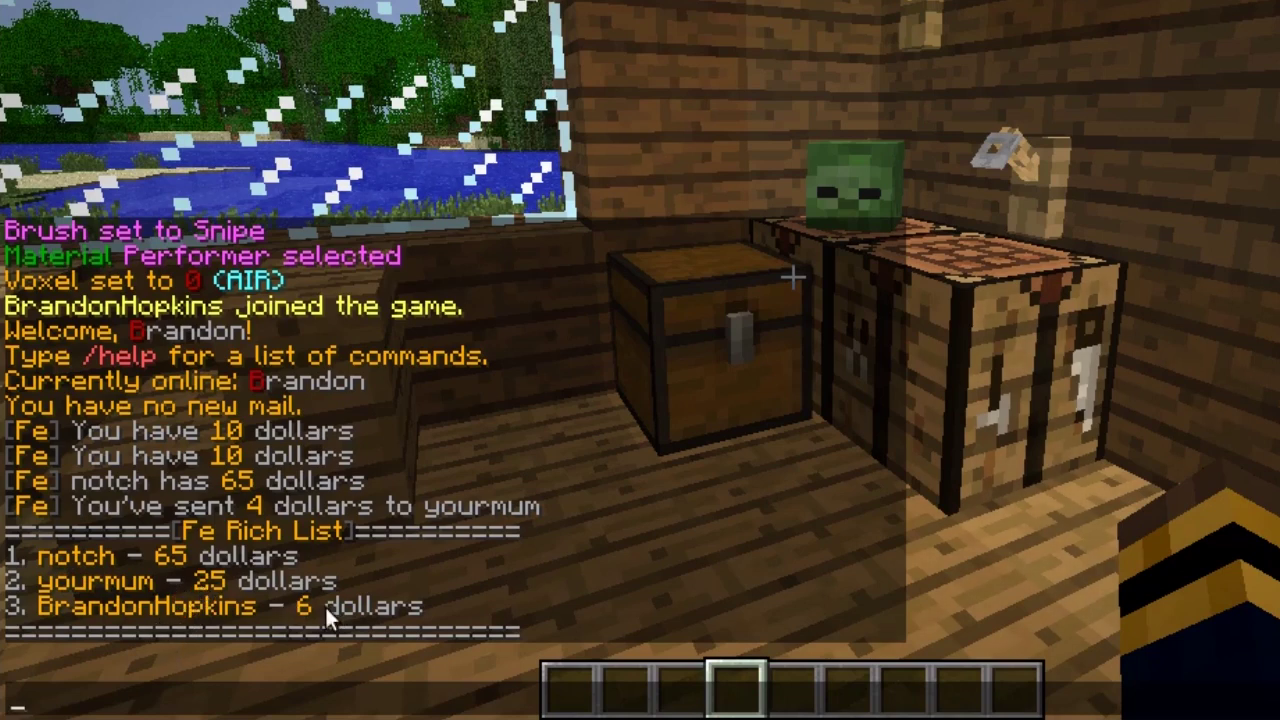
{"action": "type", "text": "/fe help"}
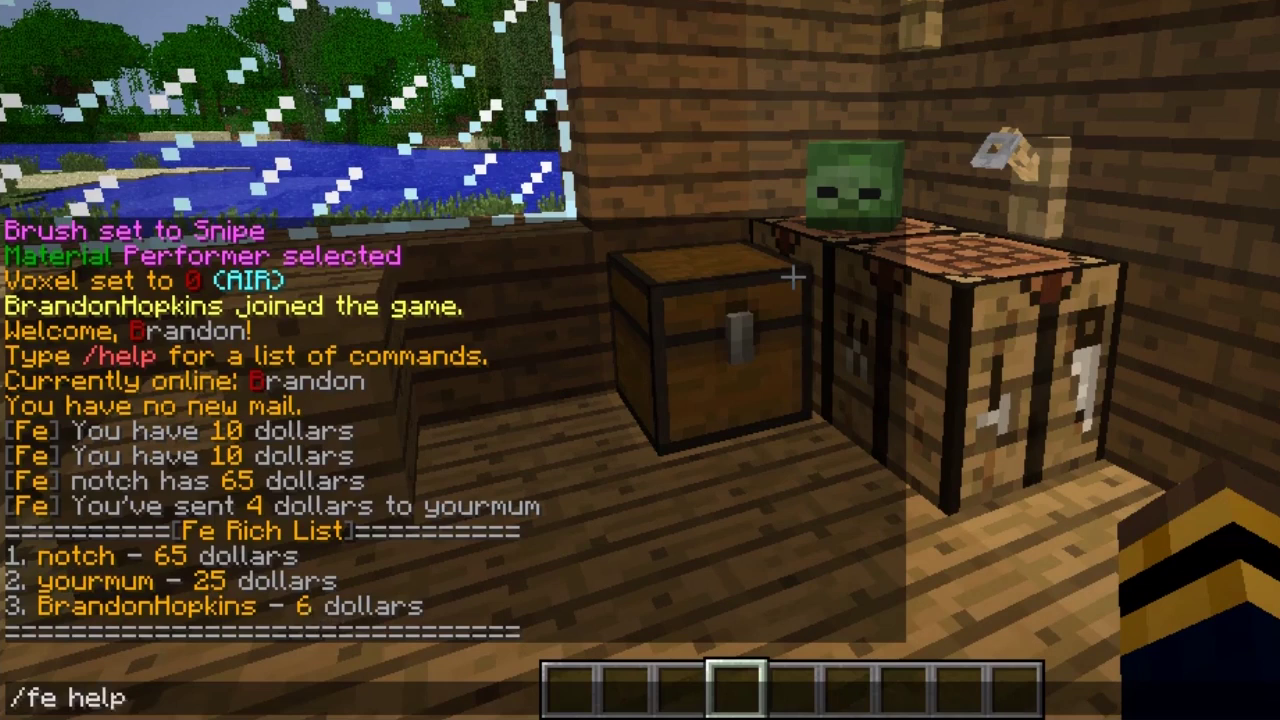
Show the Fe help list and begin a /fe grant of 70 dollars to a player.
{"action": "key", "text": "Return"}
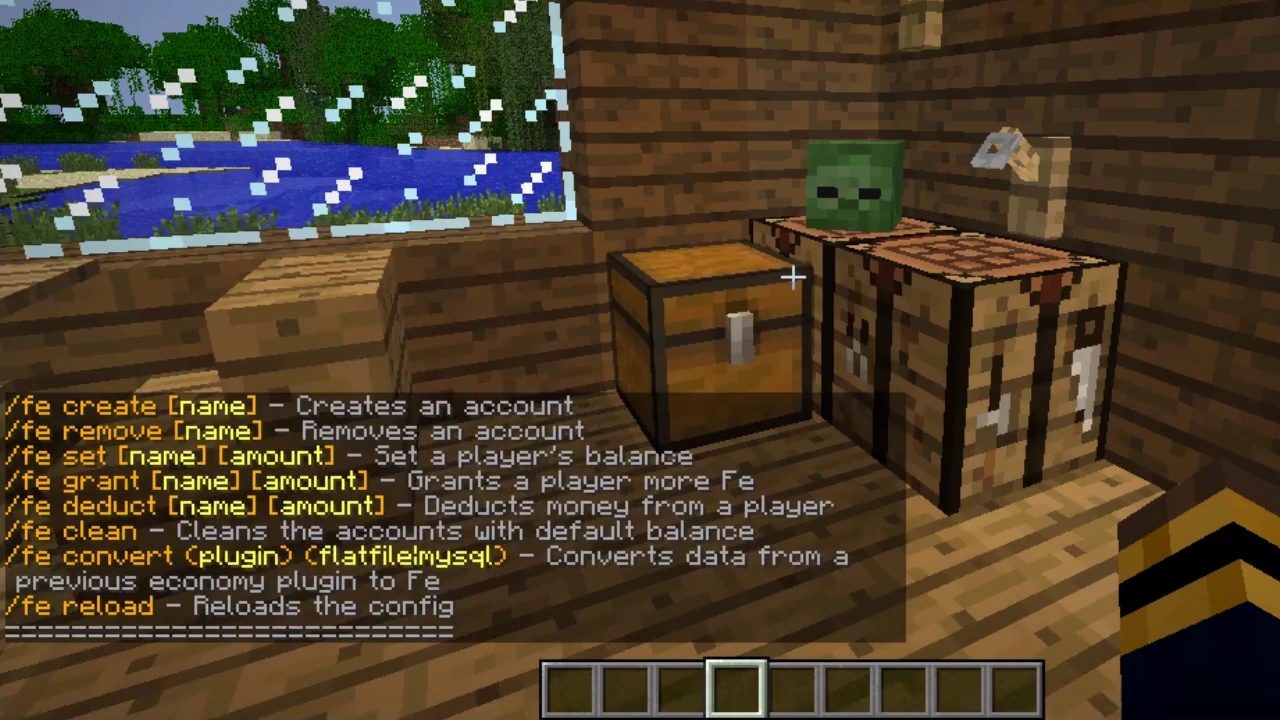
{"action": "key", "text": "t"}
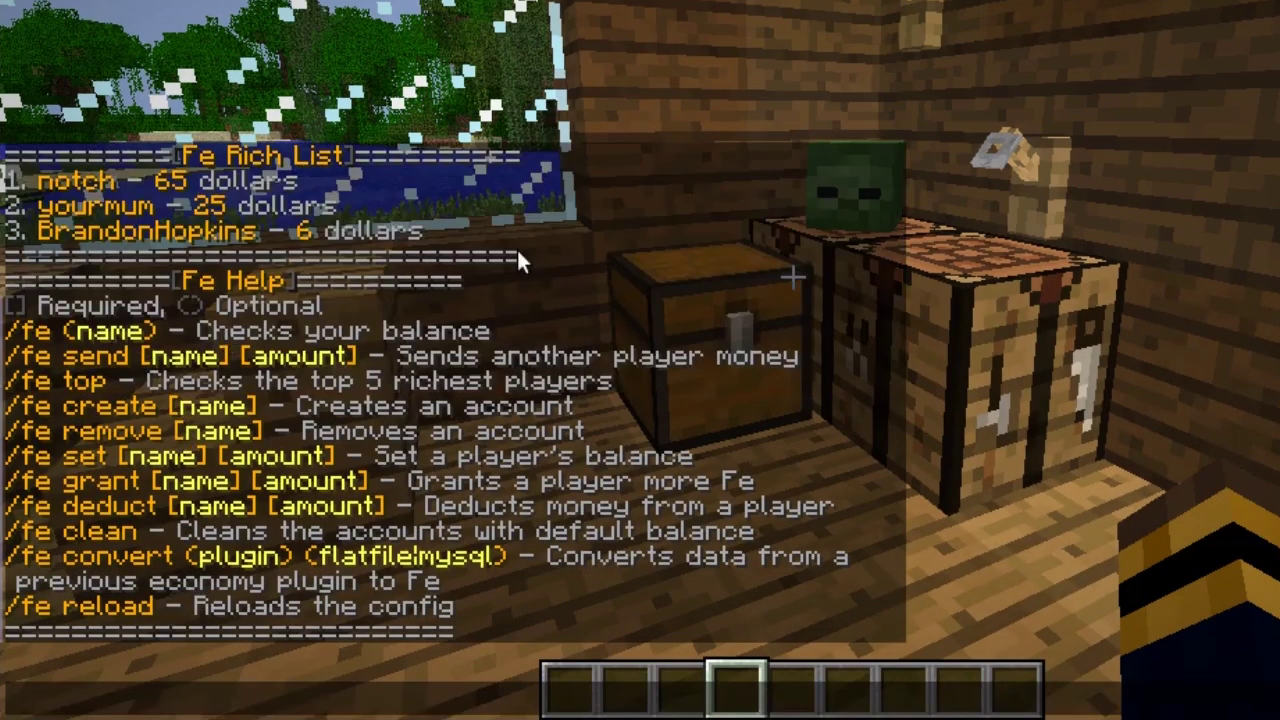
{"action": "type", "text": "/fe grant BrandonHopkins"}
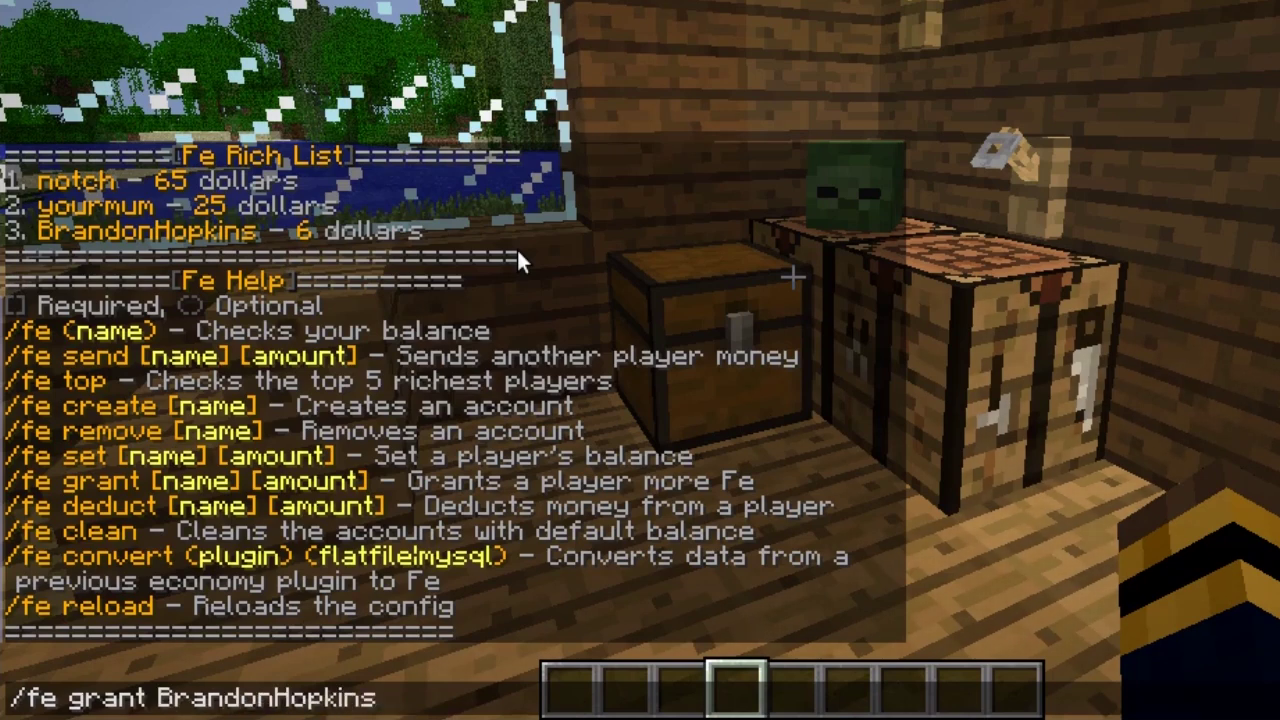
{"action": "type", "text": " 70"}
Grant your own account 70 dollars and check the new balance.
{"action": "key", "text": "Return"}
{"action": "type", "text": "t/fe"}
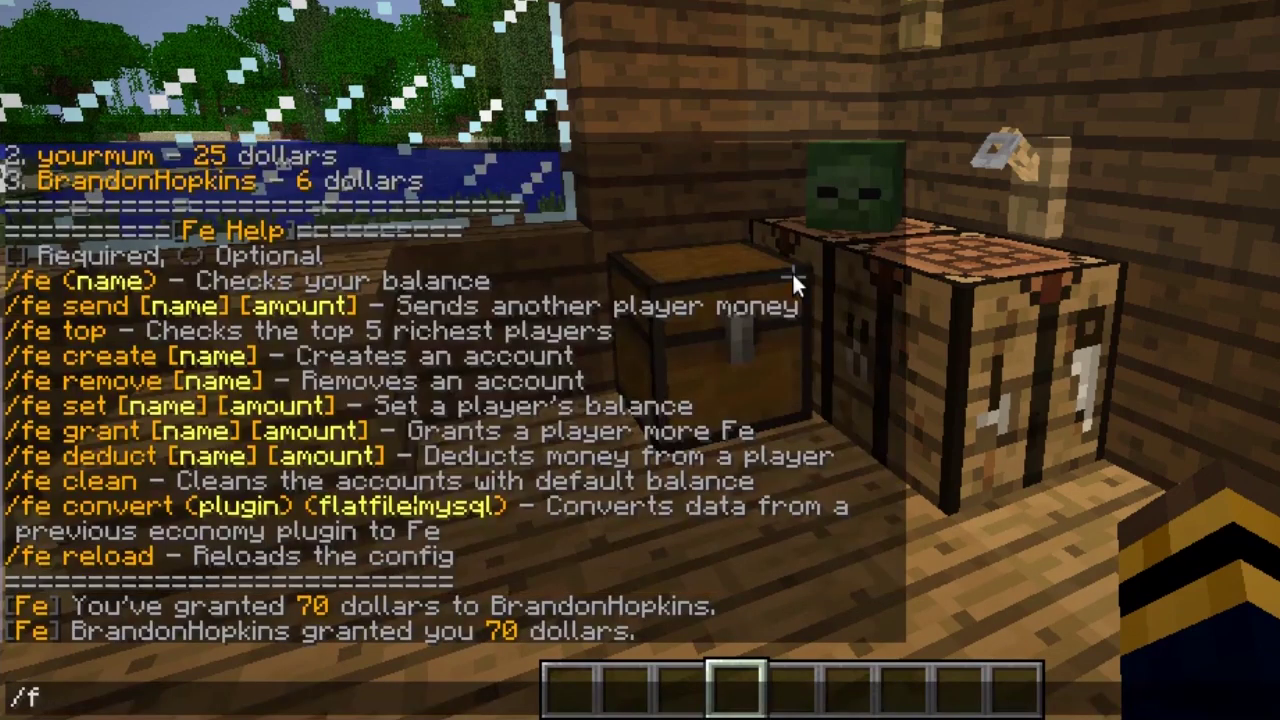
{"action": "key", "text": "Return"}
{"action": "key", "text": "t"}
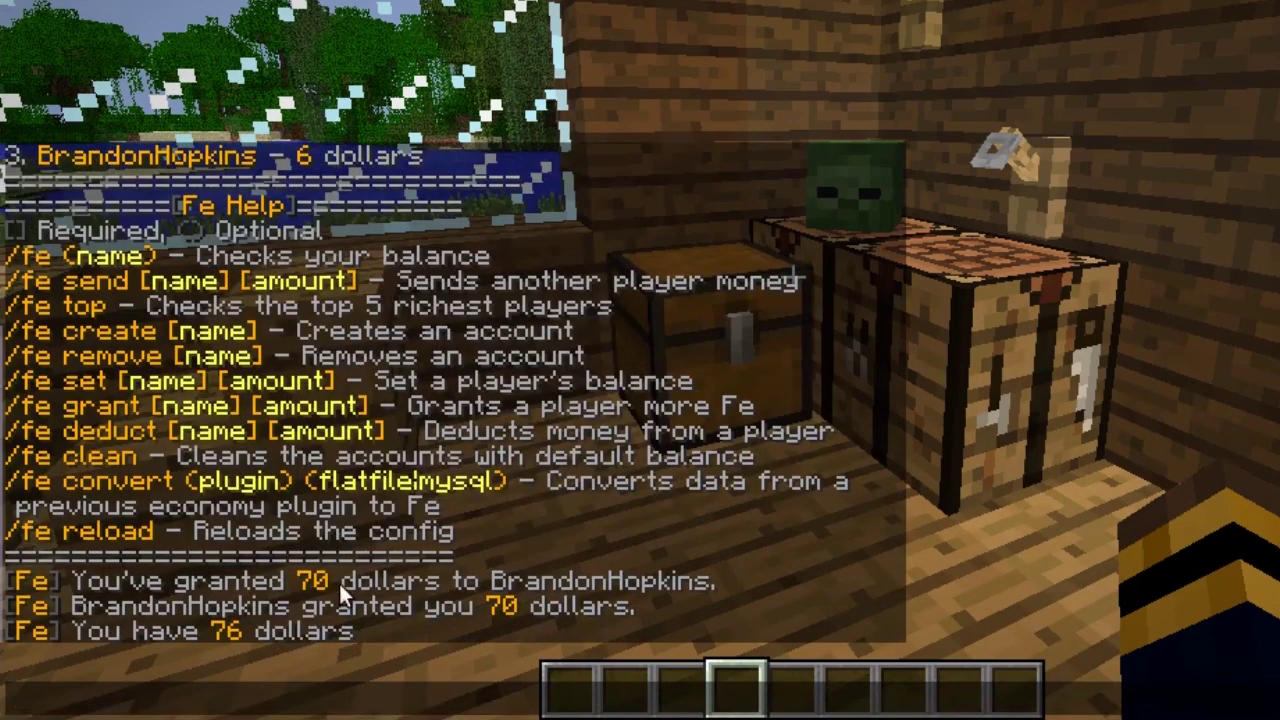
Deduct 20 dollars from another player's account and show the updated rich list.
{"action": "type", "text": "/fe de"}
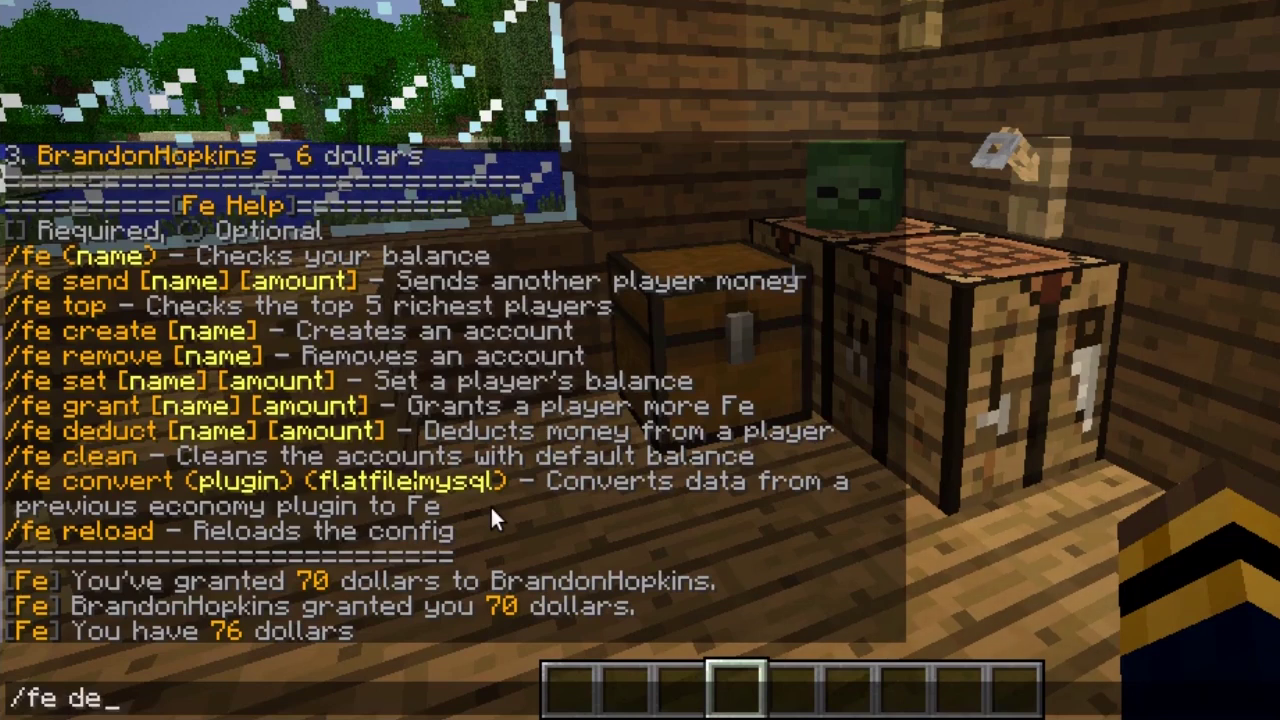
{"action": "type", "text": "duct"}
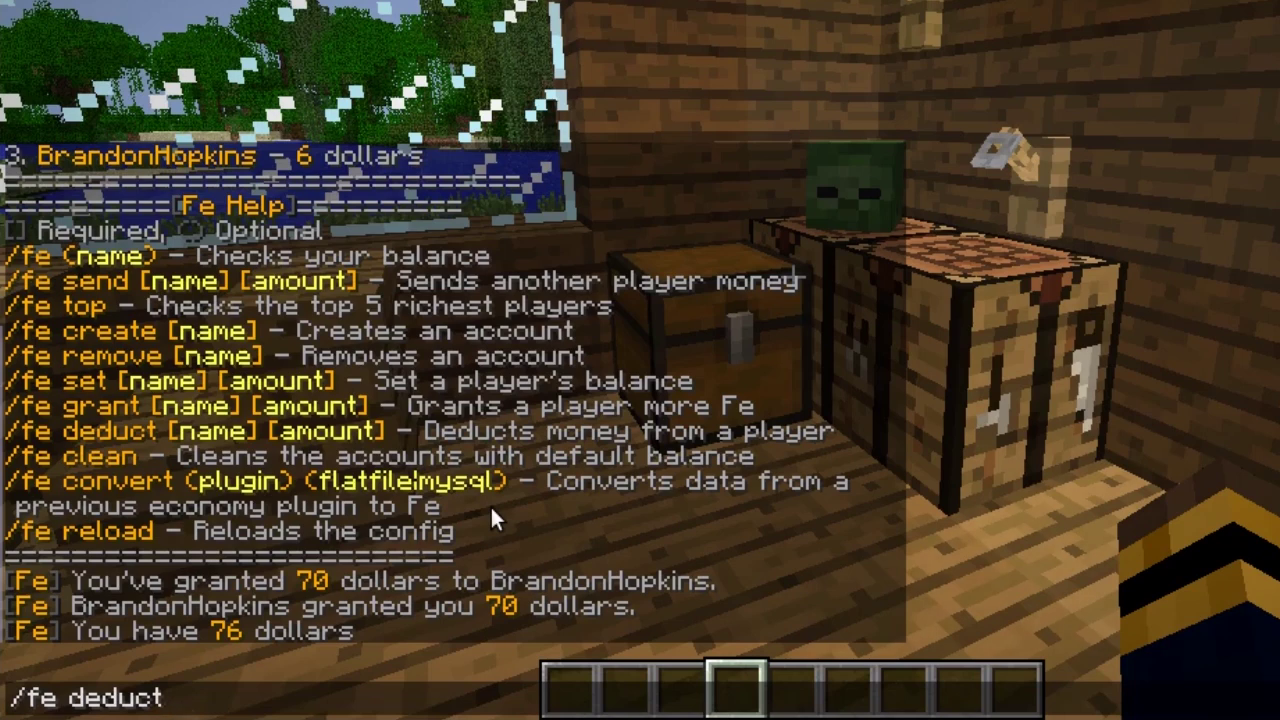
{"action": "type", "text": " yourmu"}
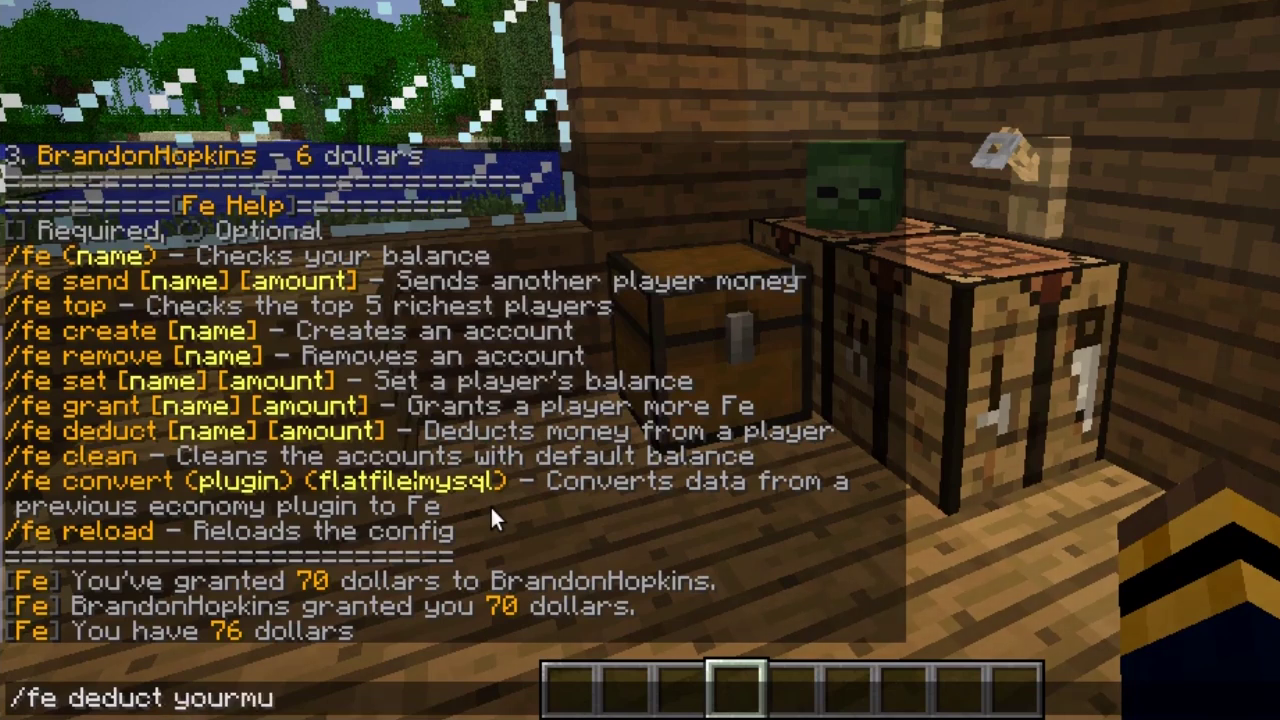
{"action": "type", "text": "m 20"}
{"action": "key", "text": "Return"}
{"action": "type", "text": "t/fe"}
{"action": "type", "text": " top"}
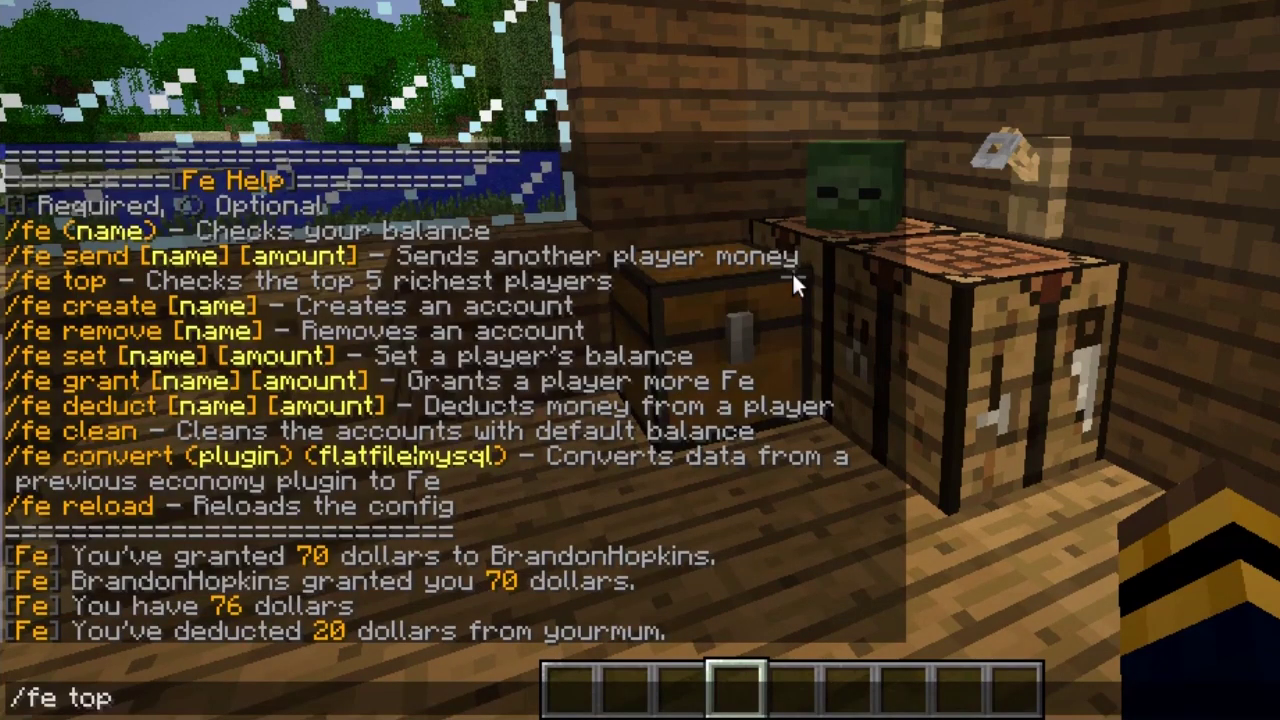
{"action": "key", "text": "Return"}
{"action": "key", "text": "t"}
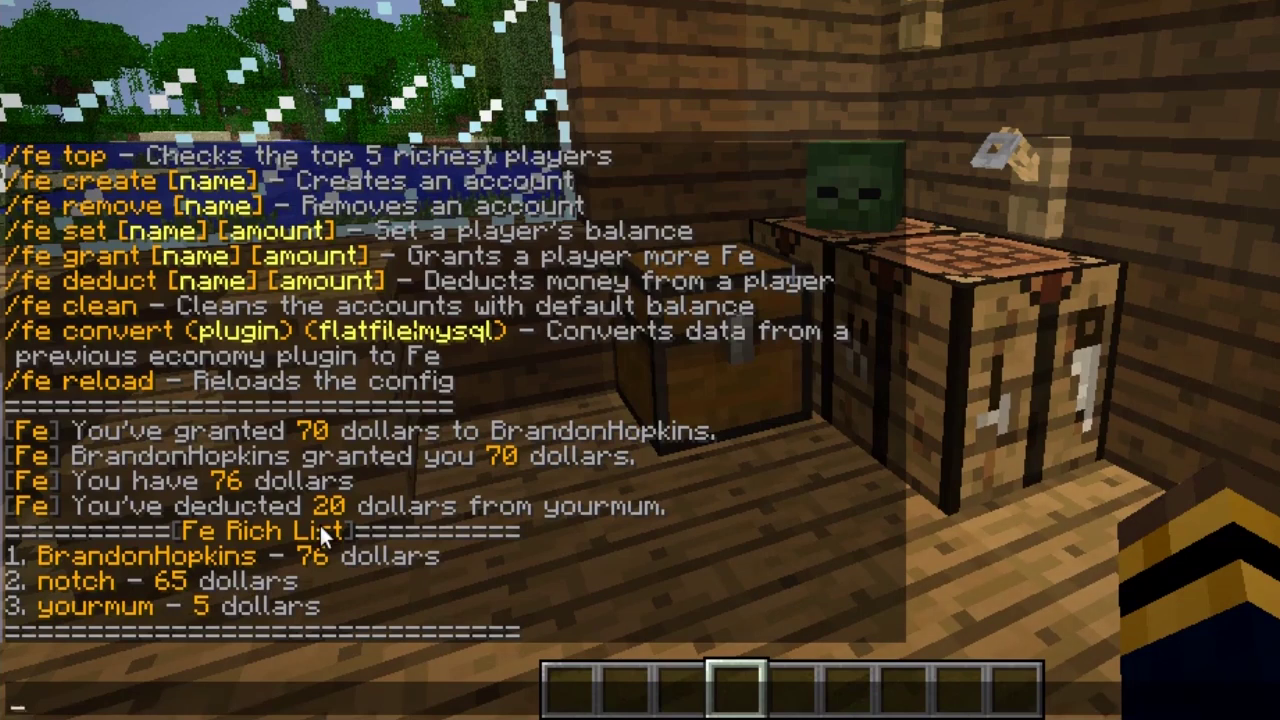
Set another player's balance to 100 dollars with /fe set and show the rich list.
{"action": "type", "text": "/fe set notch 100"}
{"action": "key", "text": "Return"}
{"action": "type", "text": "/"}
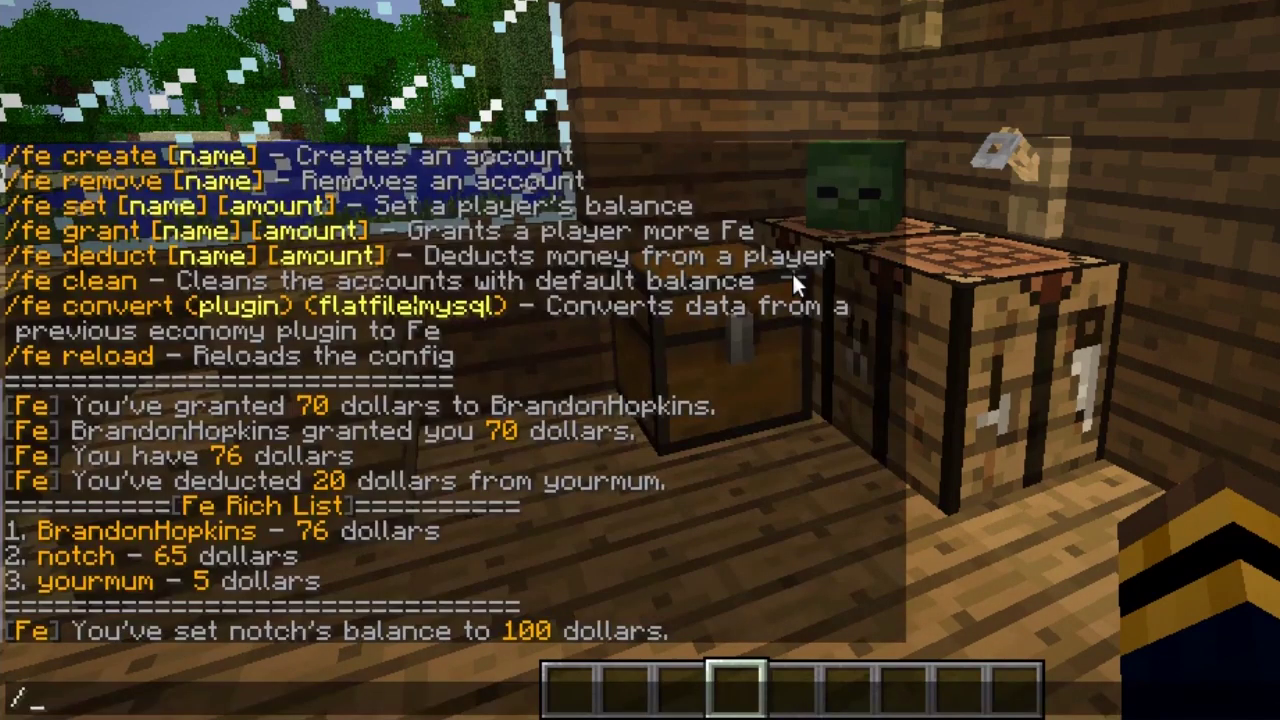
{"action": "type", "text": "fe top"}
{"action": "key", "text": "Return"}
{"action": "key", "text": "t"}
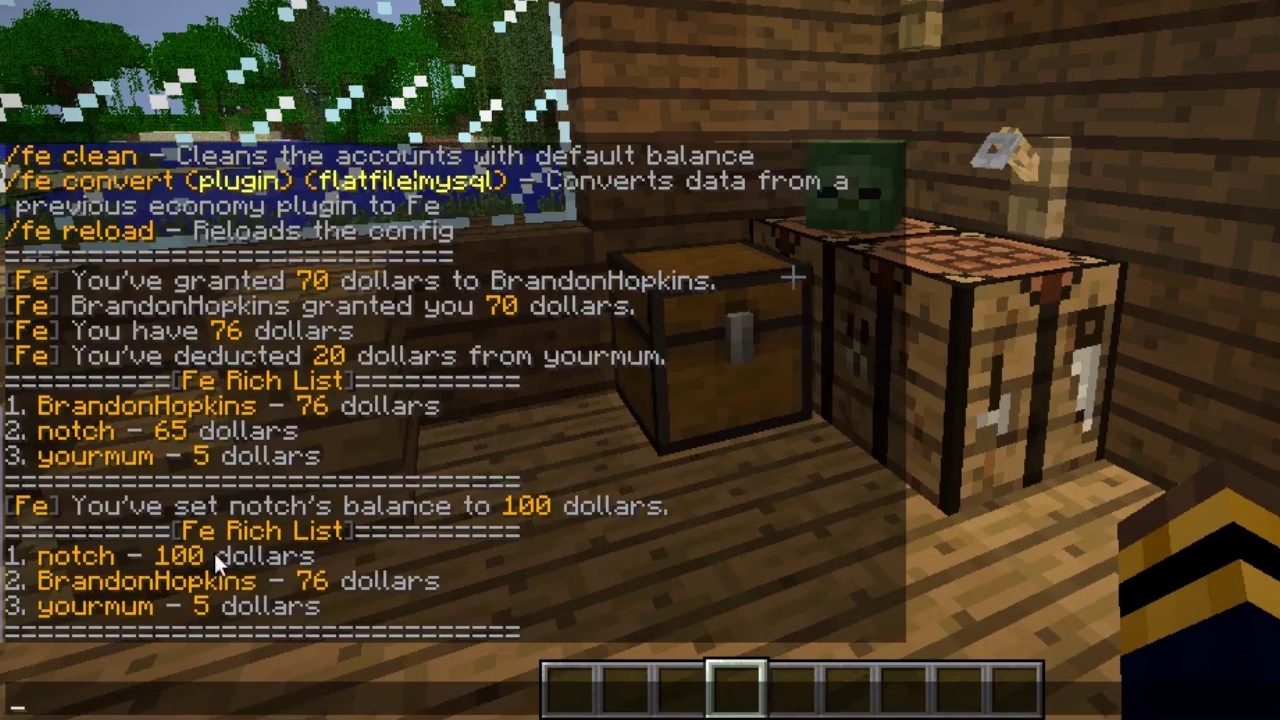
{"action": "key", "text": "Escape"}
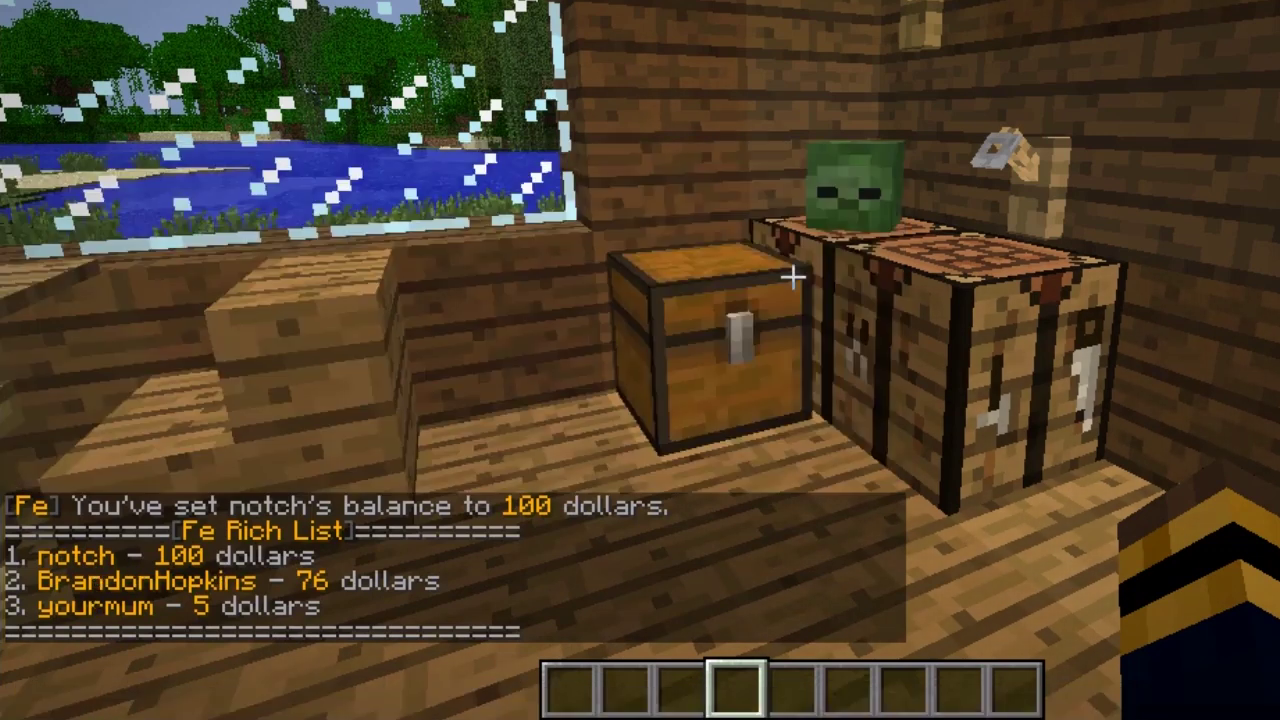
{"action": "key", "text": "t"}
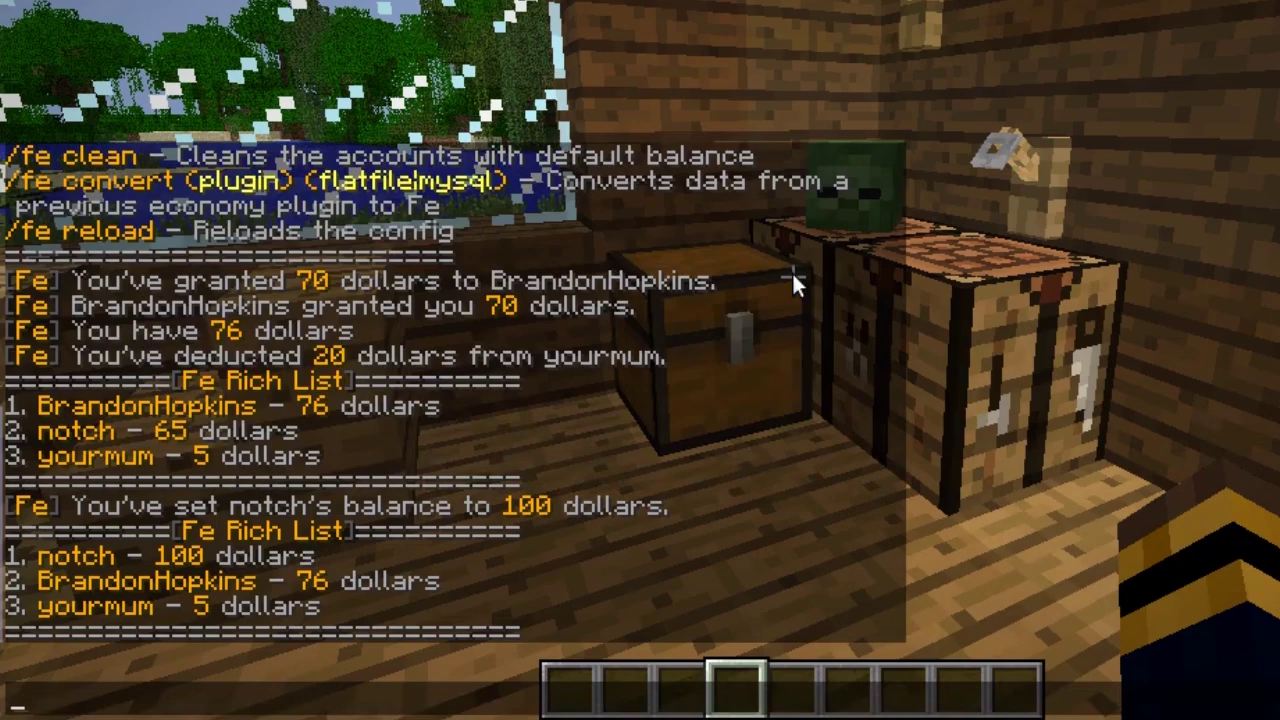
Create a new Fe account with /fe create and list the richest accounts.
{"action": "type", "text": "/fe create"}
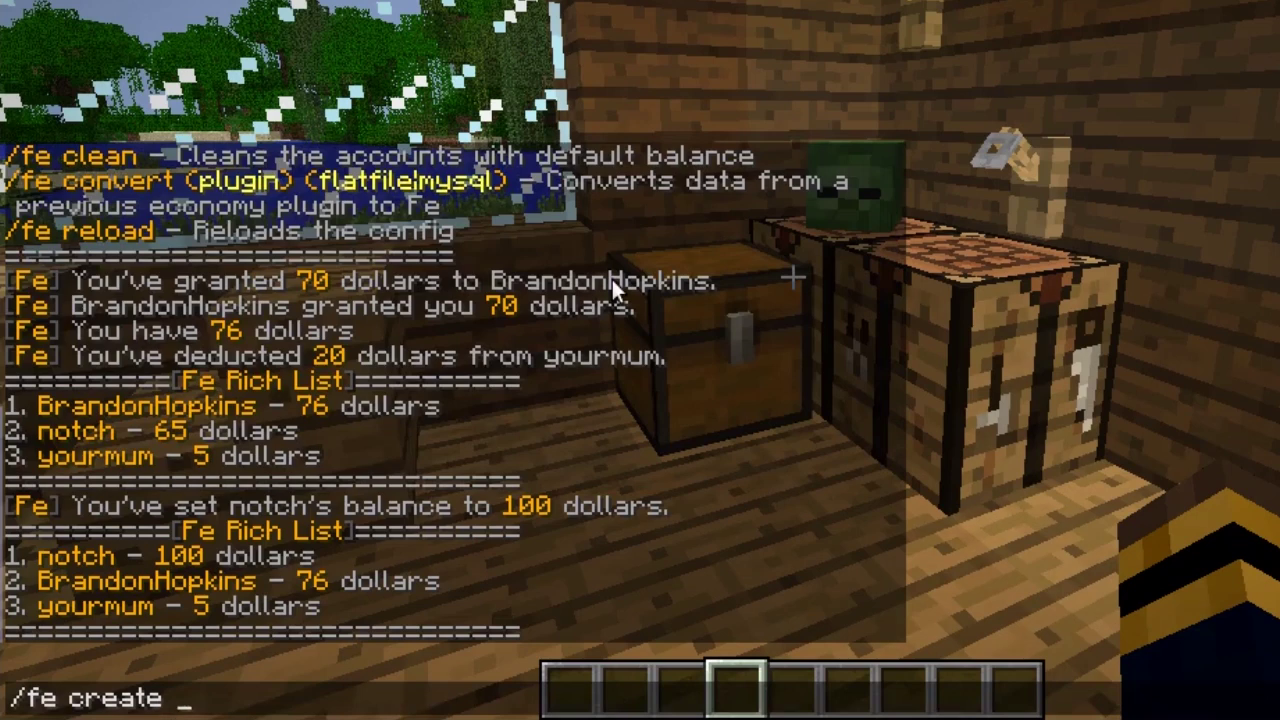
{"action": "type", "text": " techhut"}
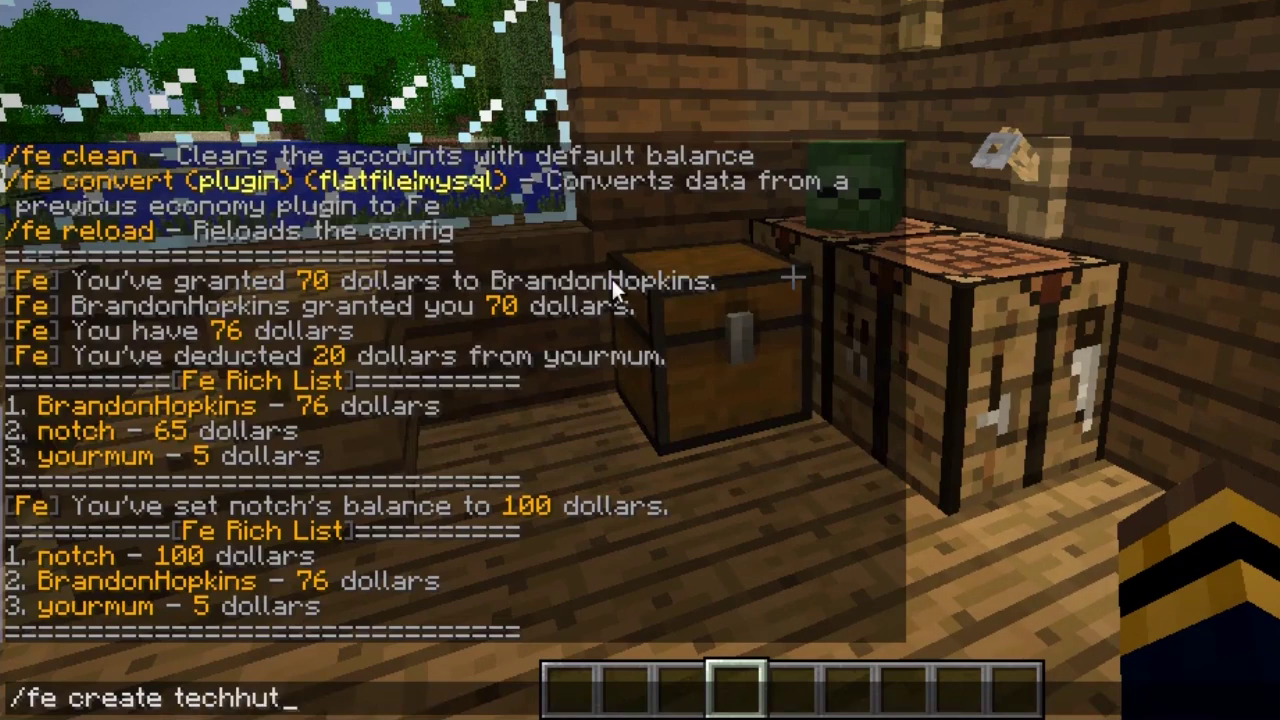
{"action": "key", "text": "Return"}
{"action": "type", "text": "/"}
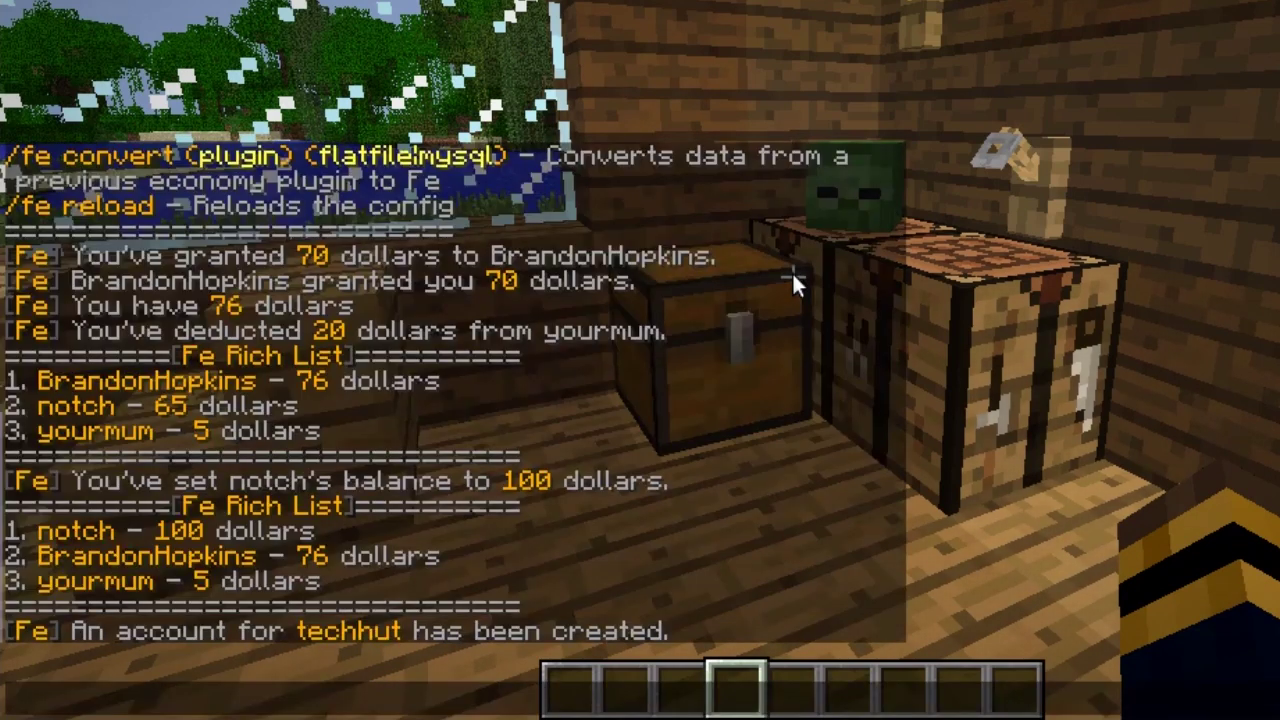
{"action": "type", "text": "fe top"}
{"action": "key", "text": "Return"}
{"action": "key", "text": "t"}
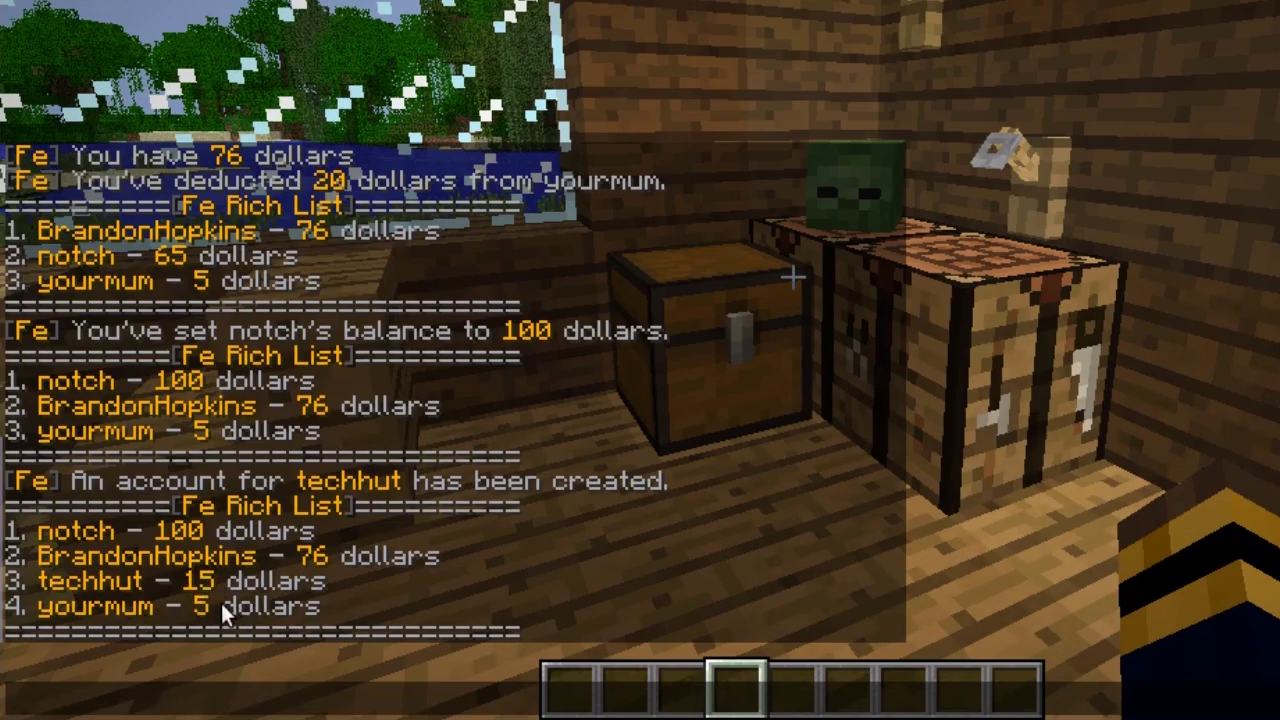
Remove the old 5-dollar account with /fe remove and show the rich list.
{"action": "type", "text": "/fe remove yourmum"}
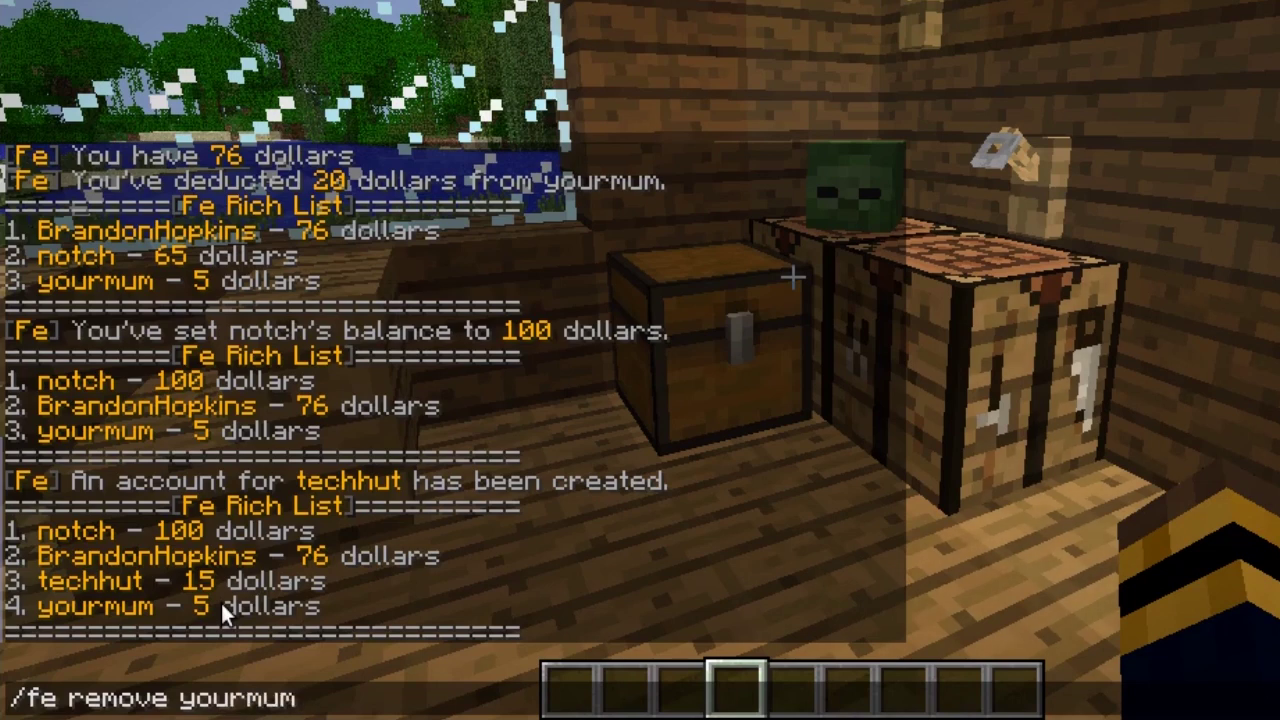
{"action": "key", "text": "Return"}
{"action": "type", "text": "t/fe top"}
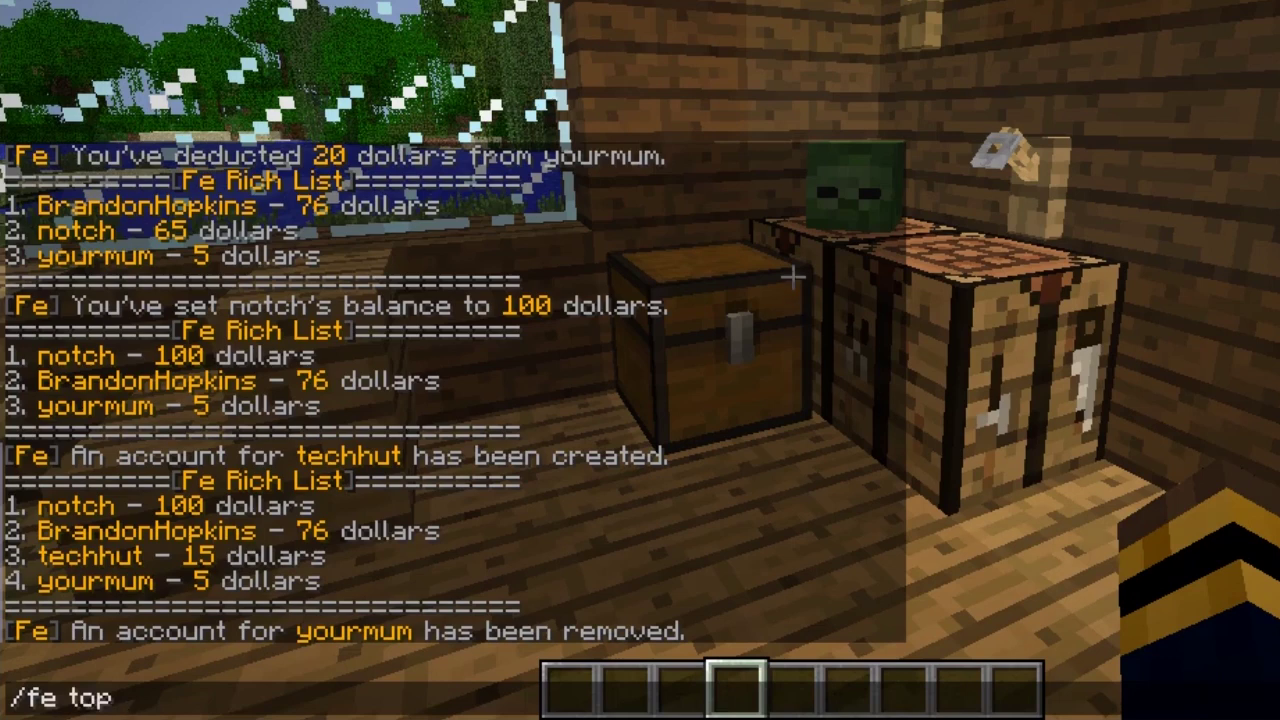
{"action": "key", "text": "Return"}
{"action": "key", "text": "t"}
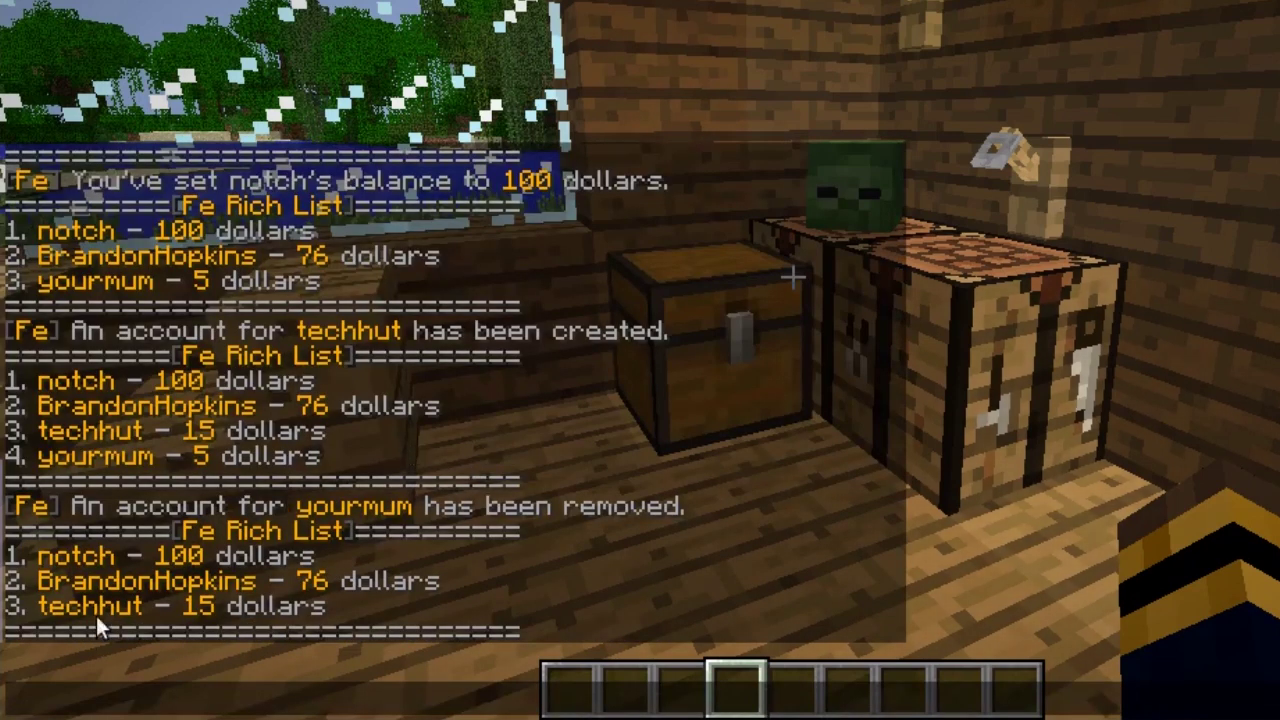